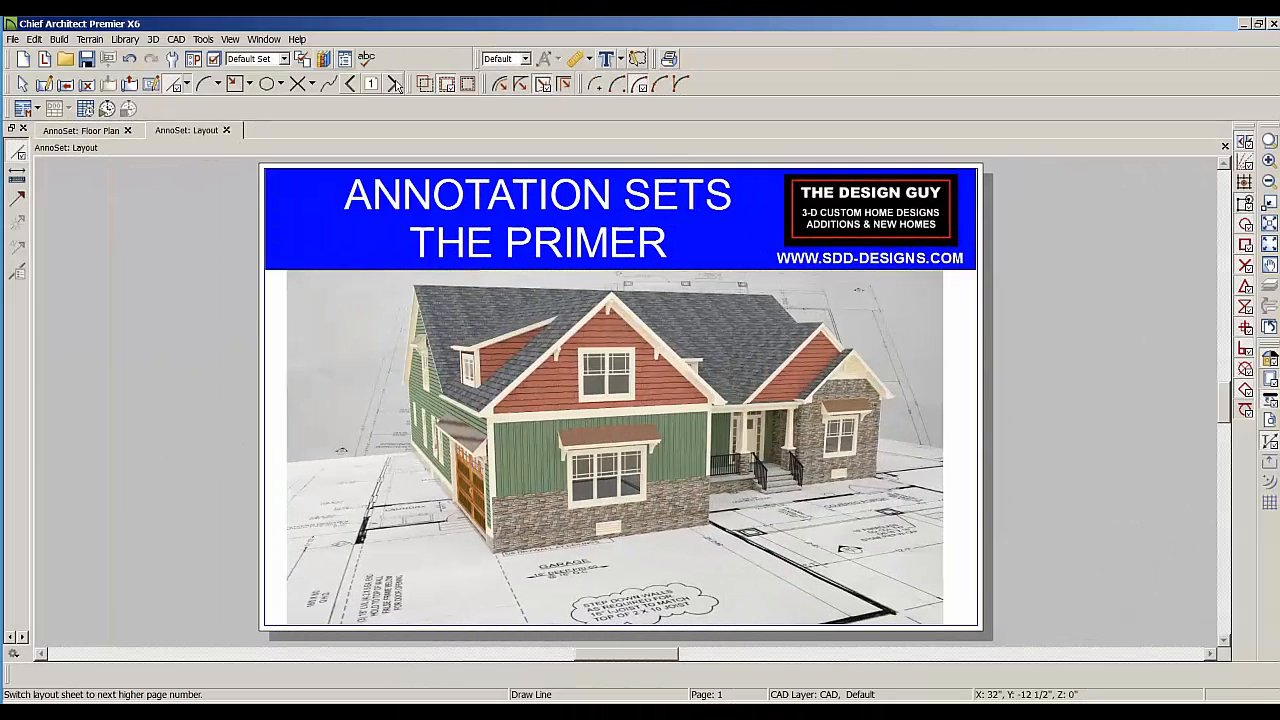
Go to page 2 of the layout and examine the large 1st floor plan with its dimensions and framing notes.
left_click(394, 84)
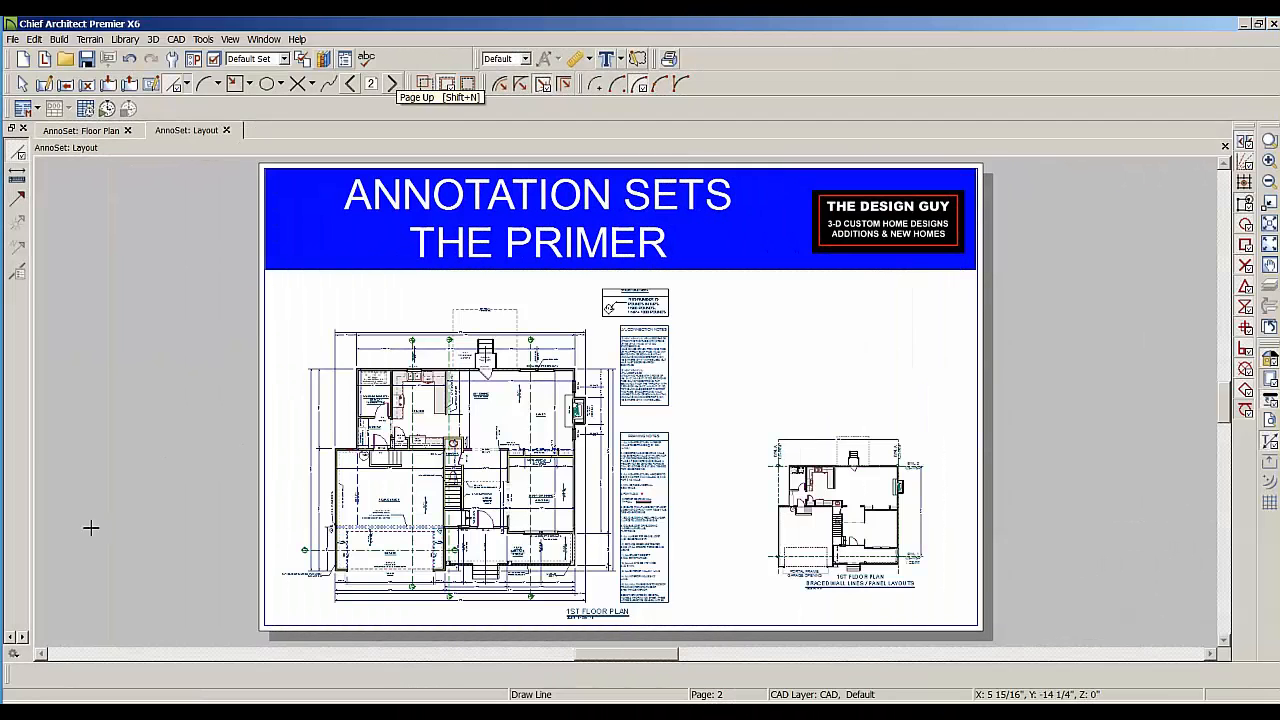
scroll(229, 531, "up", 2)
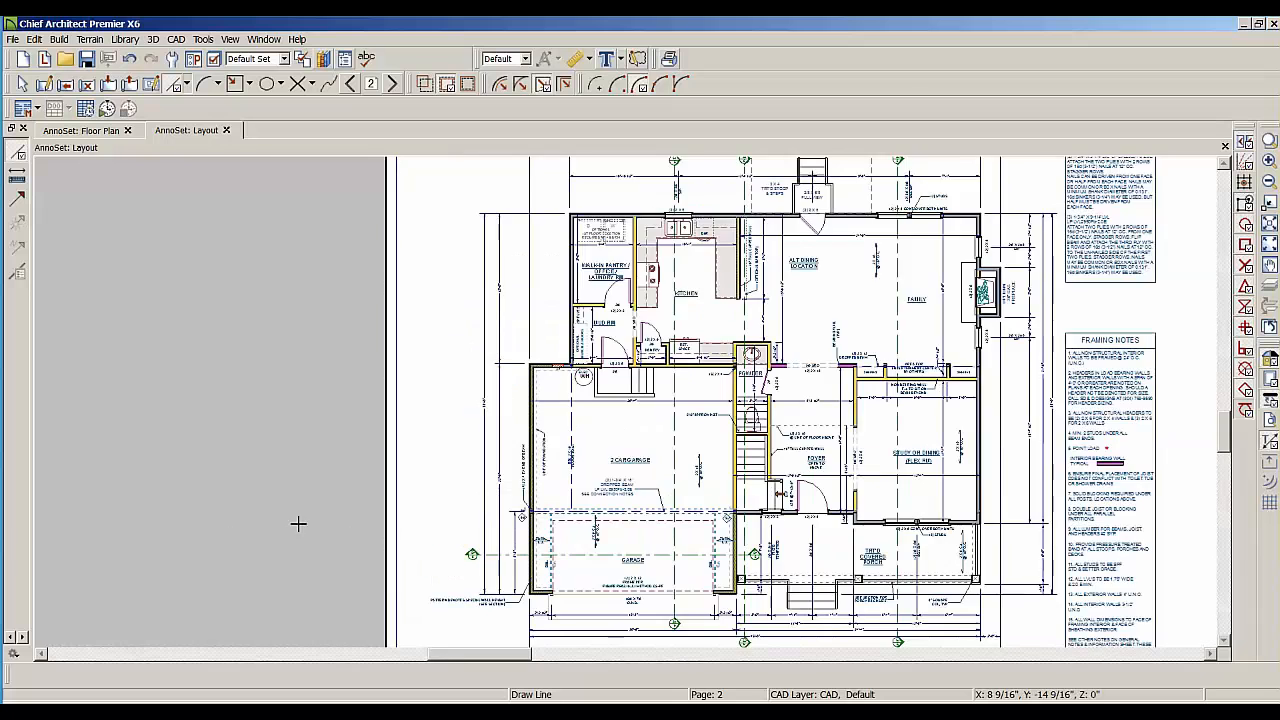
scroll(283, 497, "down", 3)
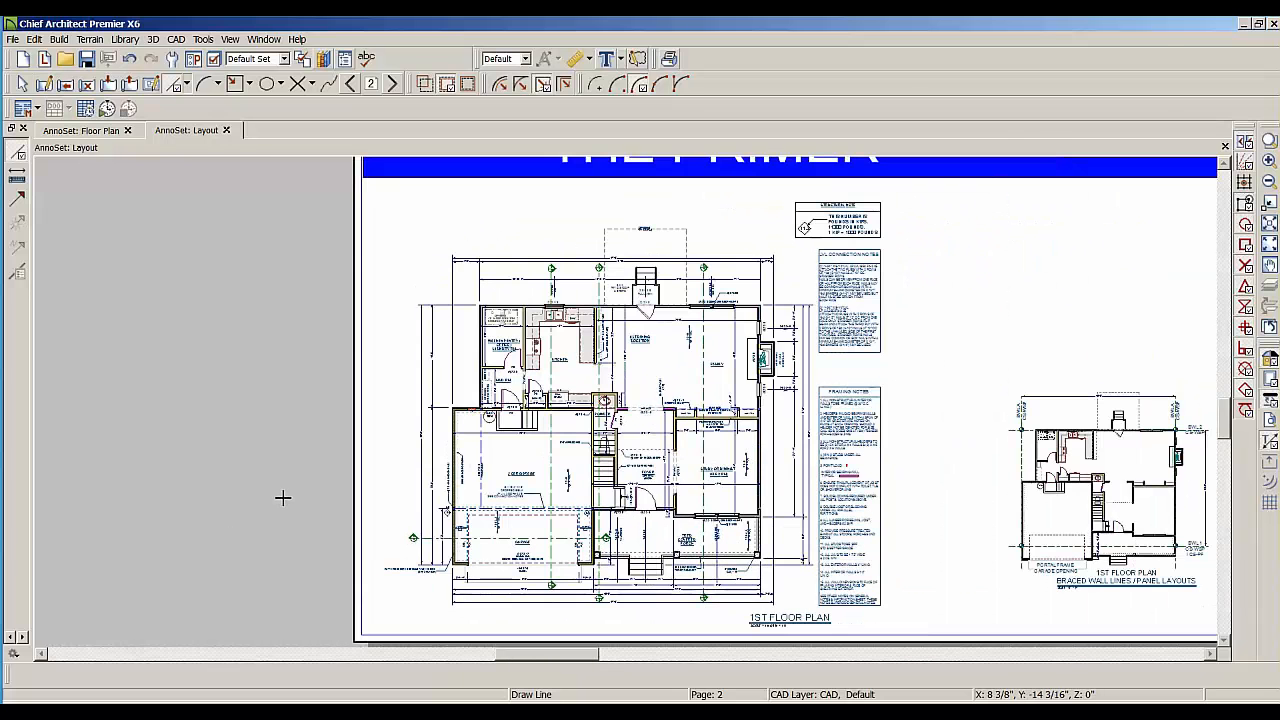
key("Escape")
scroll(560, 494, "up", 1)
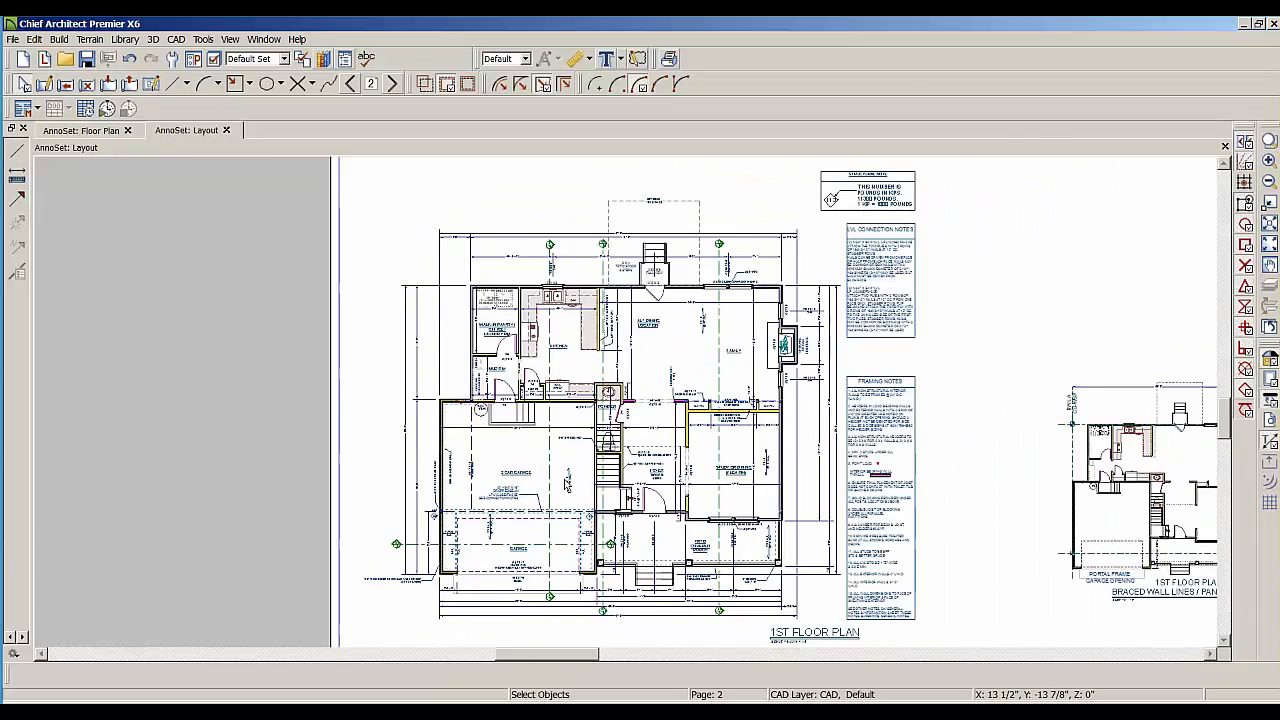
scroll(560, 494, "up", 4)
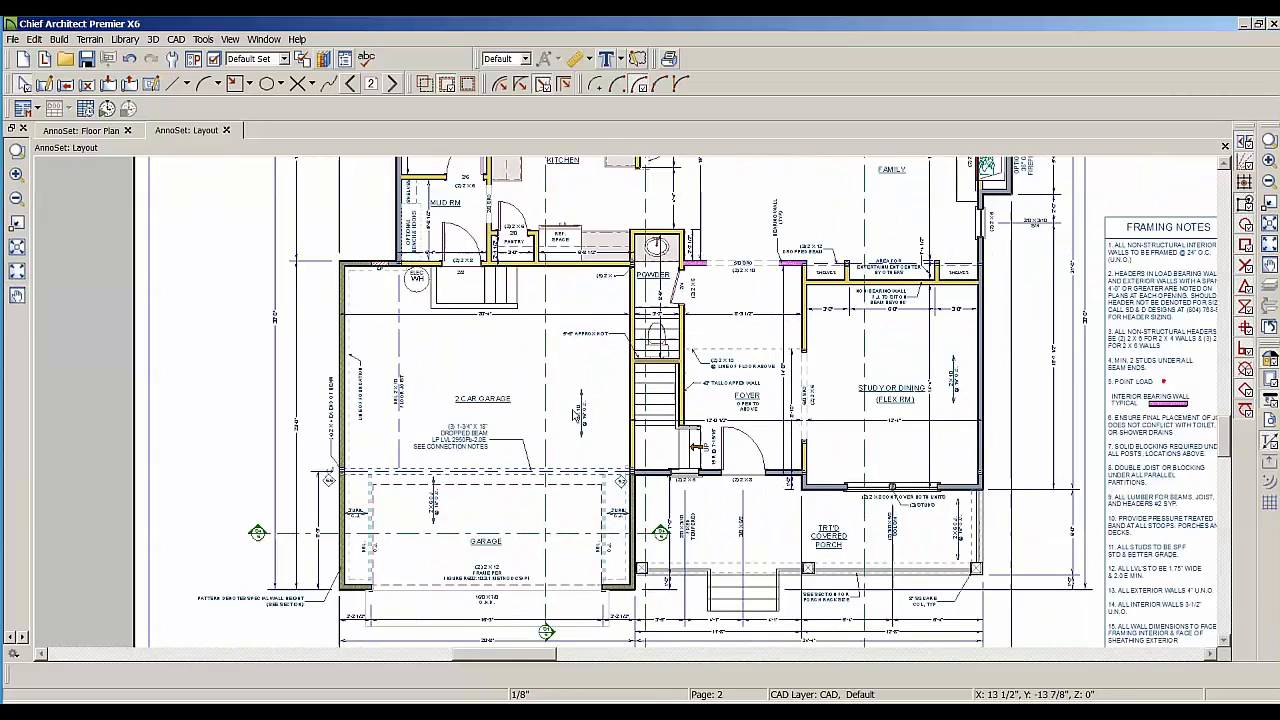
scroll(575, 415, "down", 2)
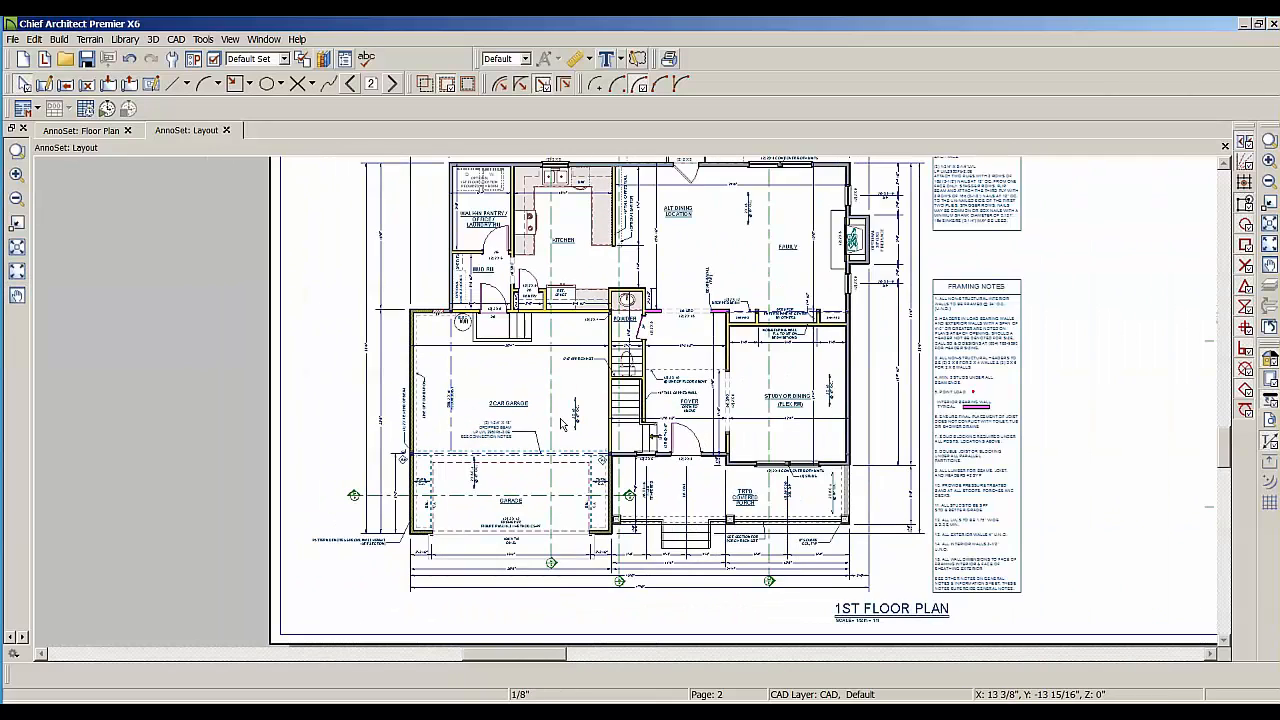
scroll(832, 427, "up", 1)
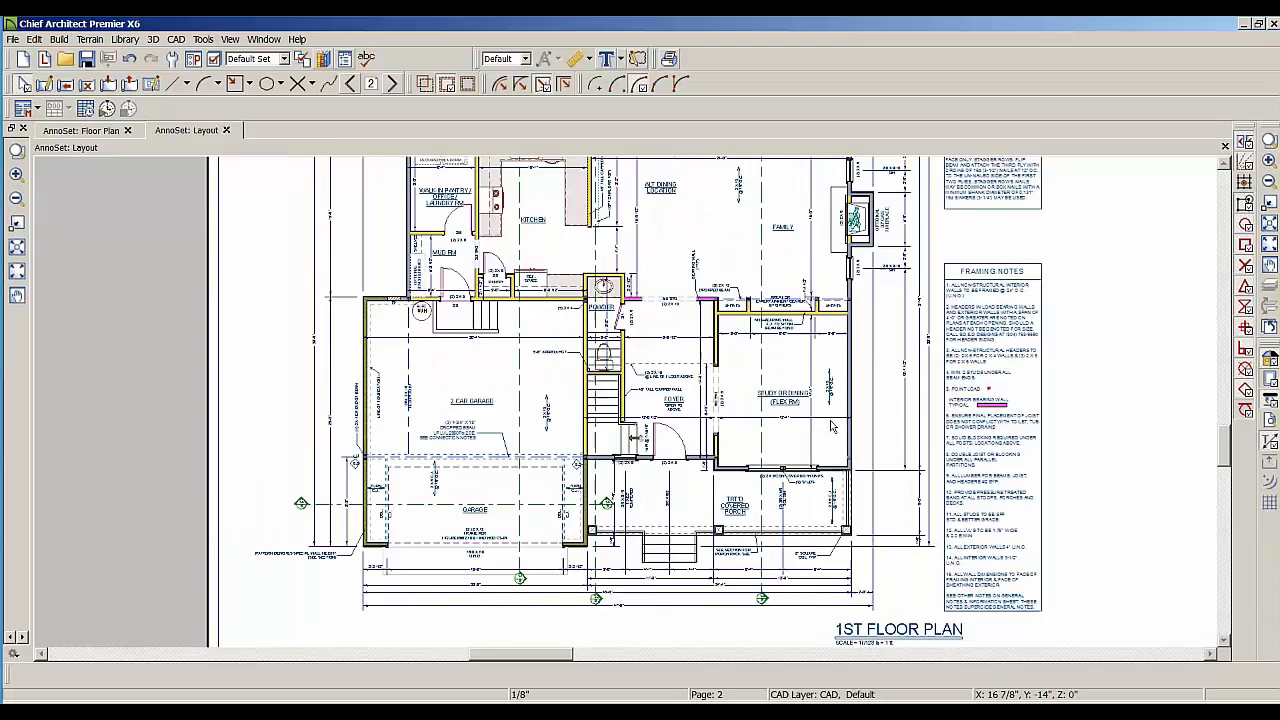
scroll(832, 427, "up", 1)
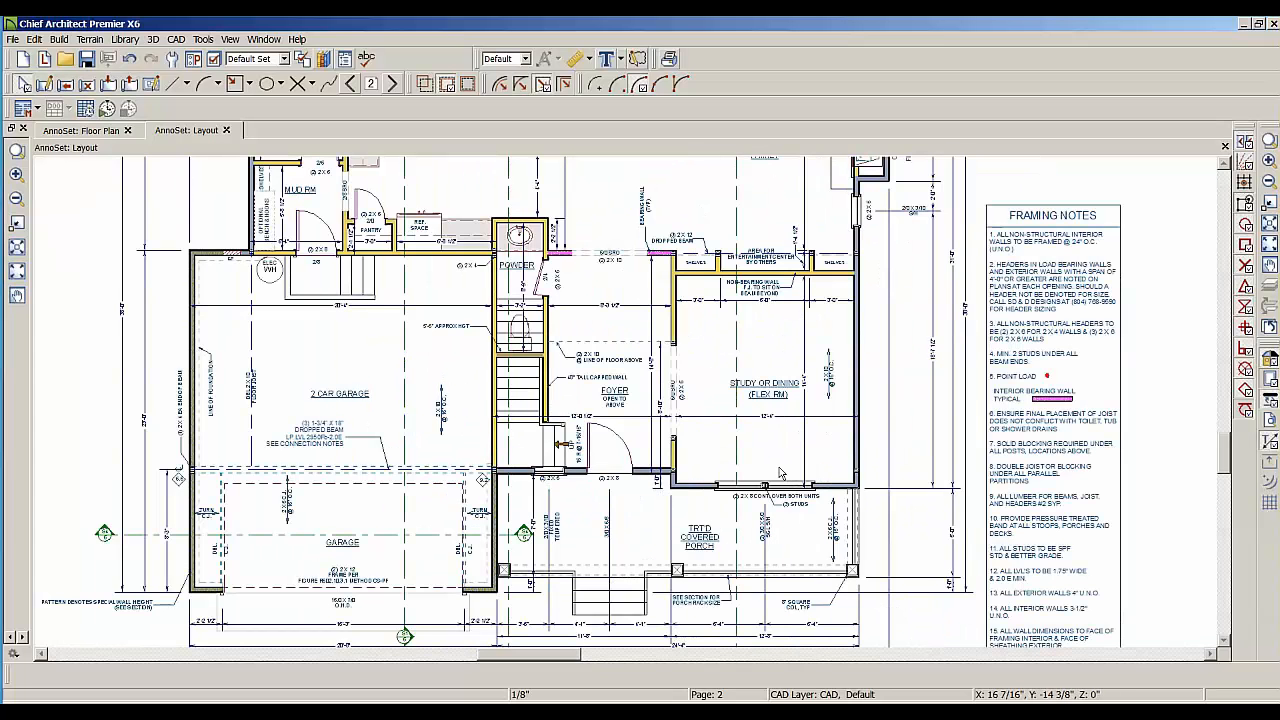
scroll(755, 468, "down", 1)
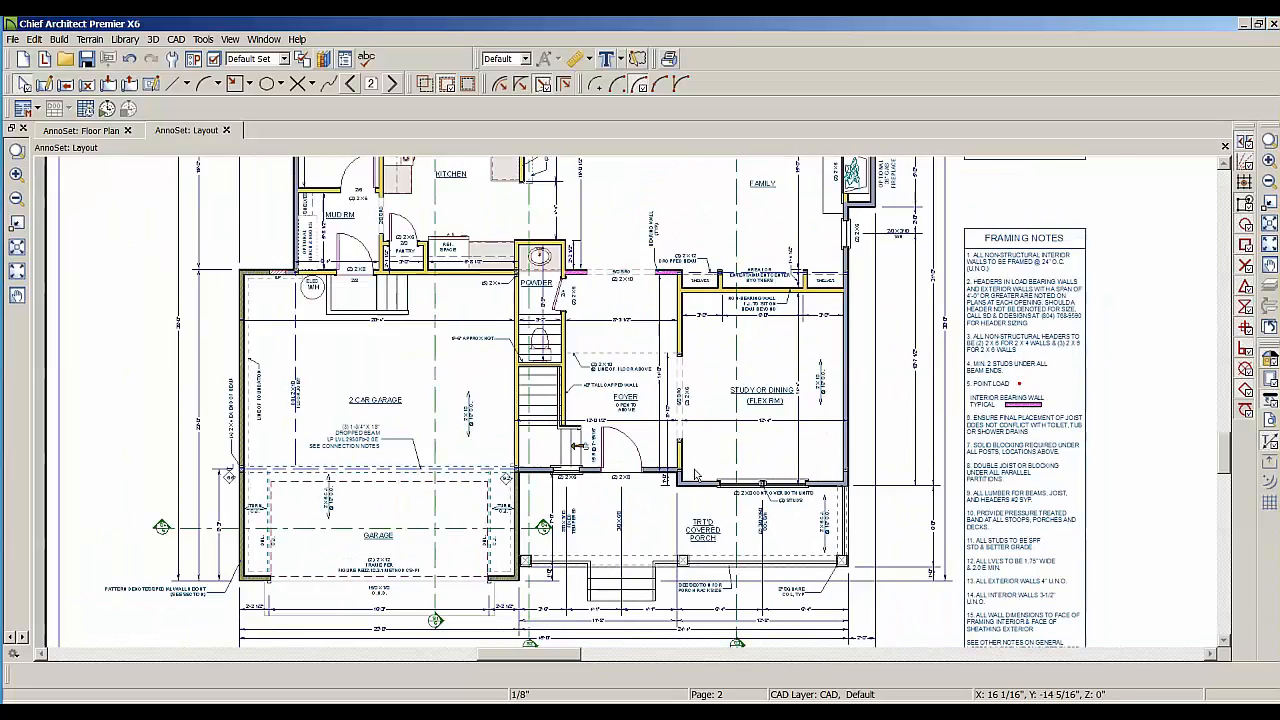
Examine the small 1st floor braced wall lines / panel layouts plan and compare it with the full floor plan.
scroll(695, 474, "down", 3)
scroll(855, 486, "up", 1)
middle_click_drag(855, 486, 571, 463)
scroll(571, 463, "down", 1)
scroll(720, 477, "up", 5)
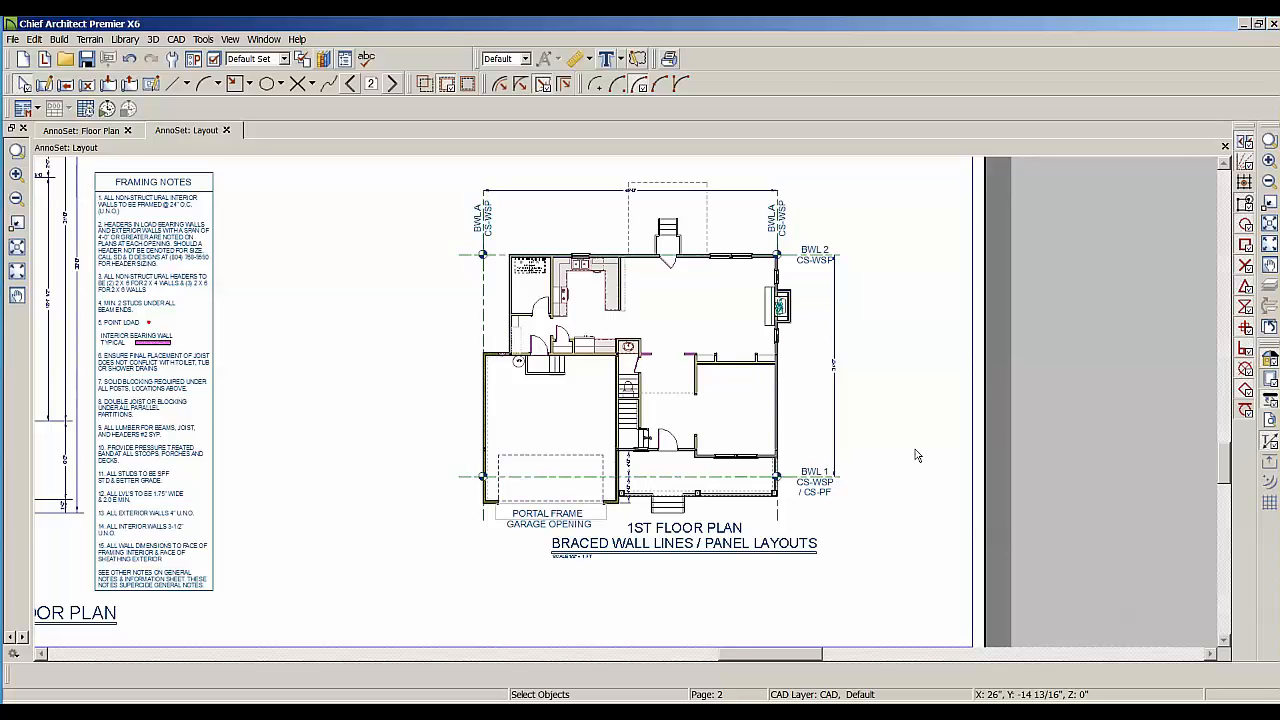
scroll(916, 455, "down", 2)
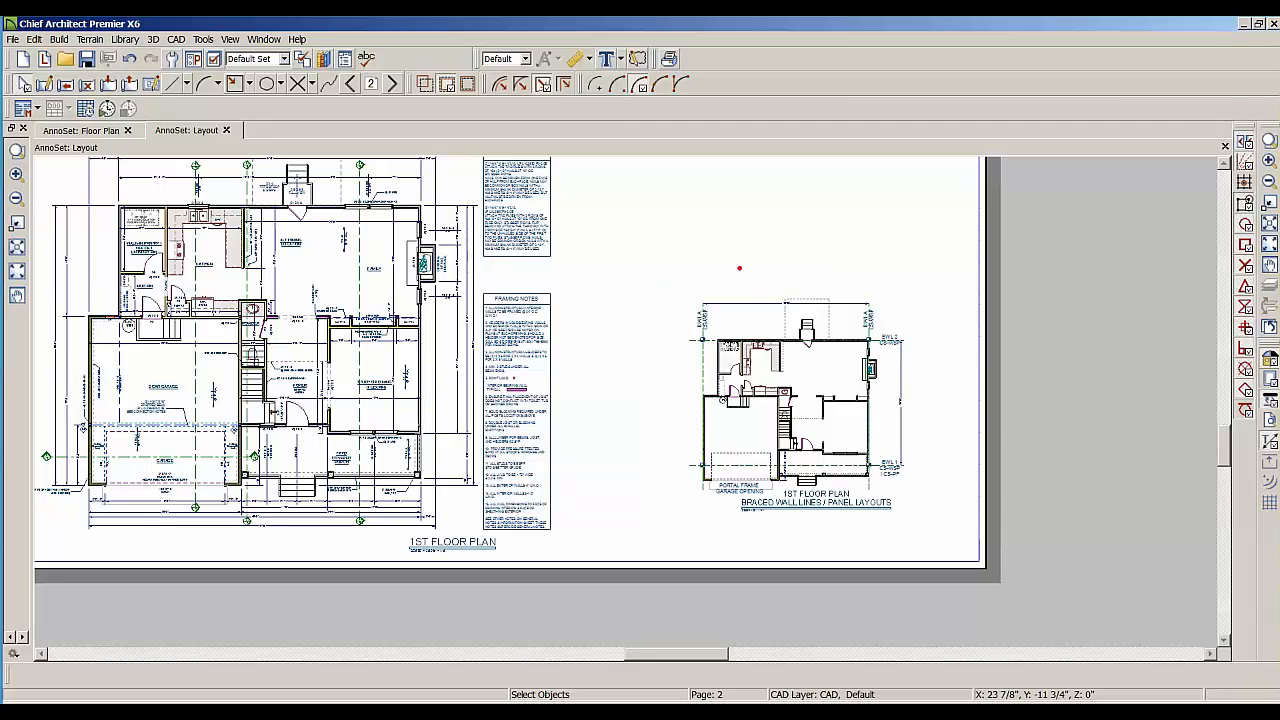
mouse_move(739, 268)
left_mouse_down()
mouse_move(735, 344)
mouse_move(783, 292)
mouse_move(735, 342)
left_mouse_up()
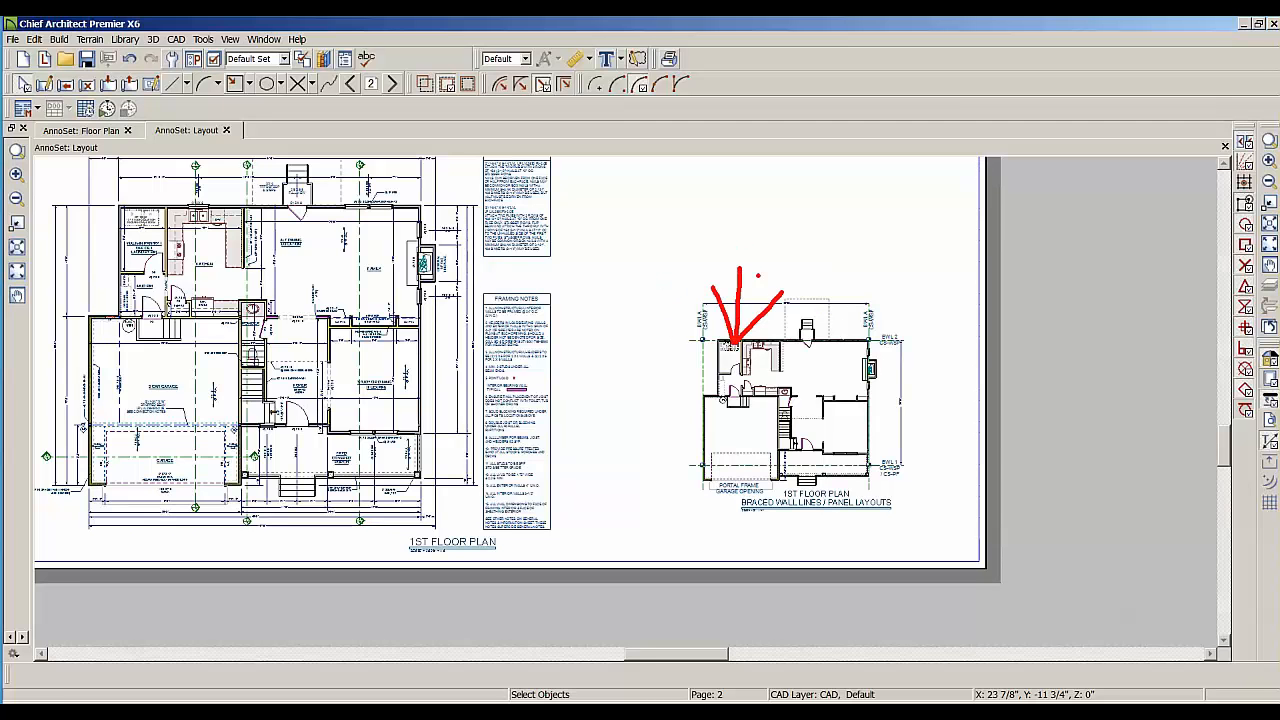
mouse_move(748, 250)
left_mouse_down()
mouse_move(346, 372)
mouse_move(400, 378)
mouse_move(395, 325)
left_mouse_up()
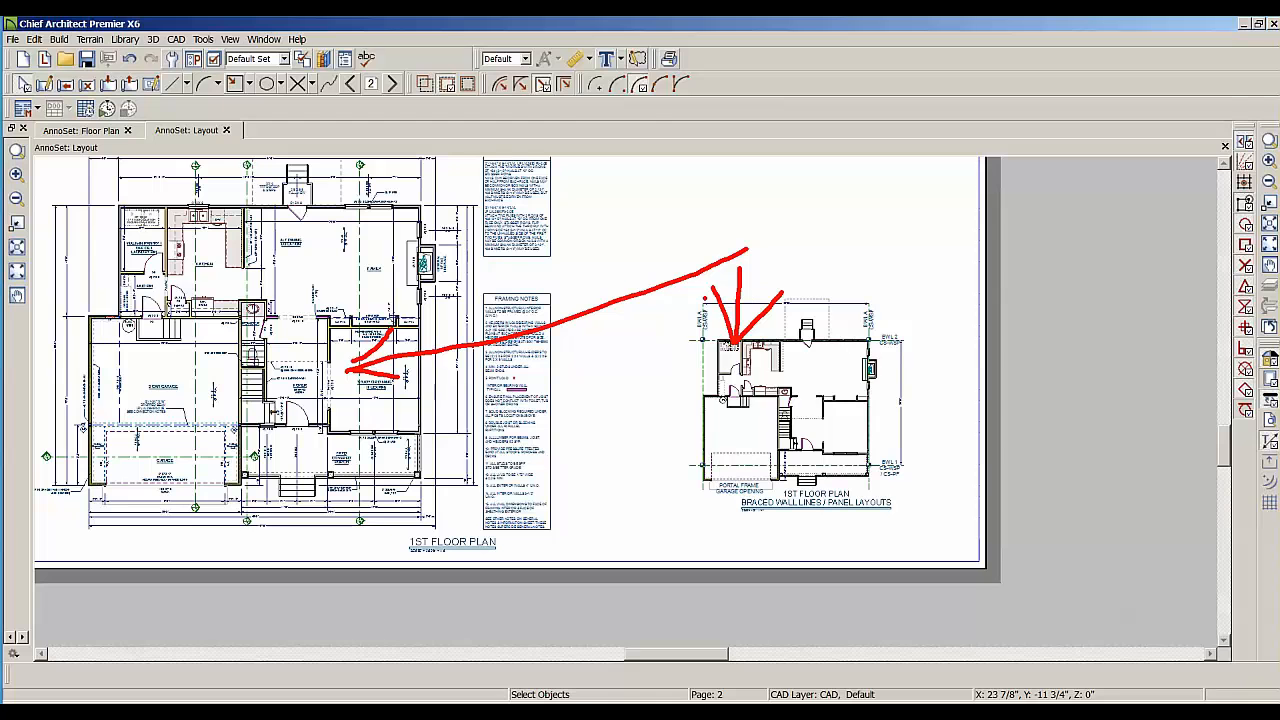
mouse_move(688, 274)
left_mouse_down()
mouse_move(880, 472)
mouse_move(936, 558)
mouse_move(942, 543)
left_mouse_up()
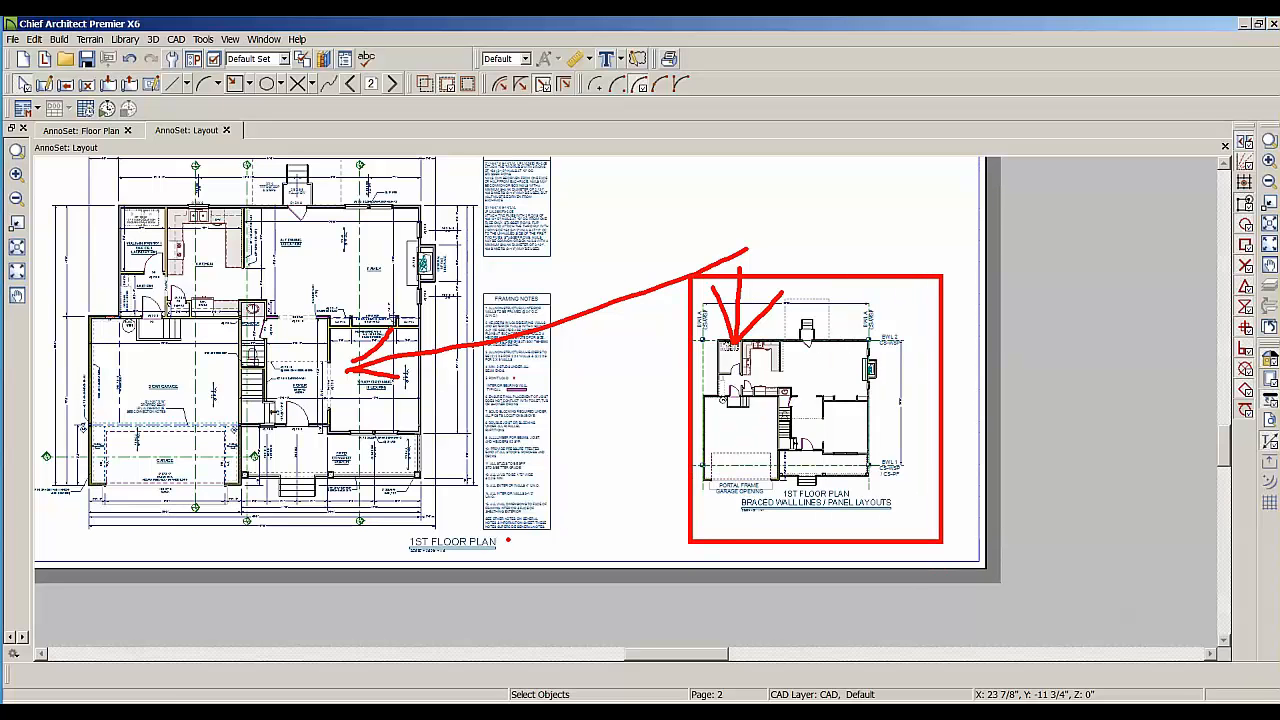
key("e")
left_click_drag(508, 541, 736, 503)
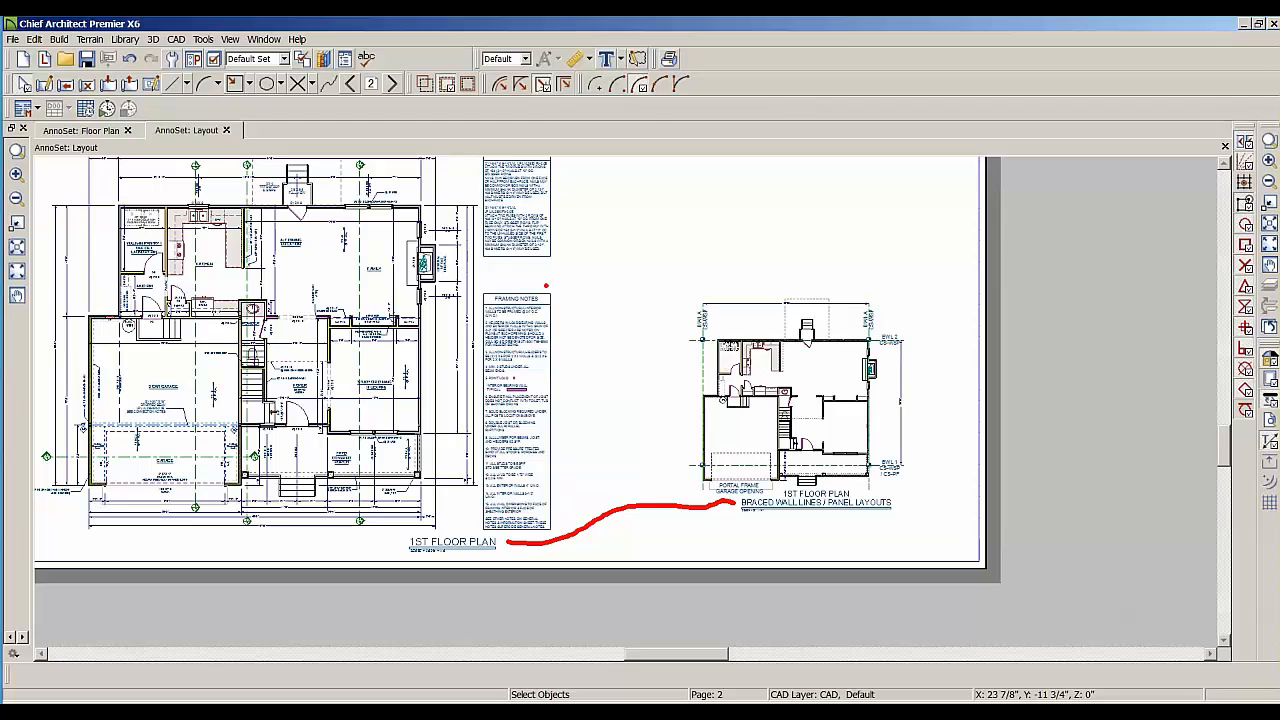
left_click_drag(546, 299, 690, 314)
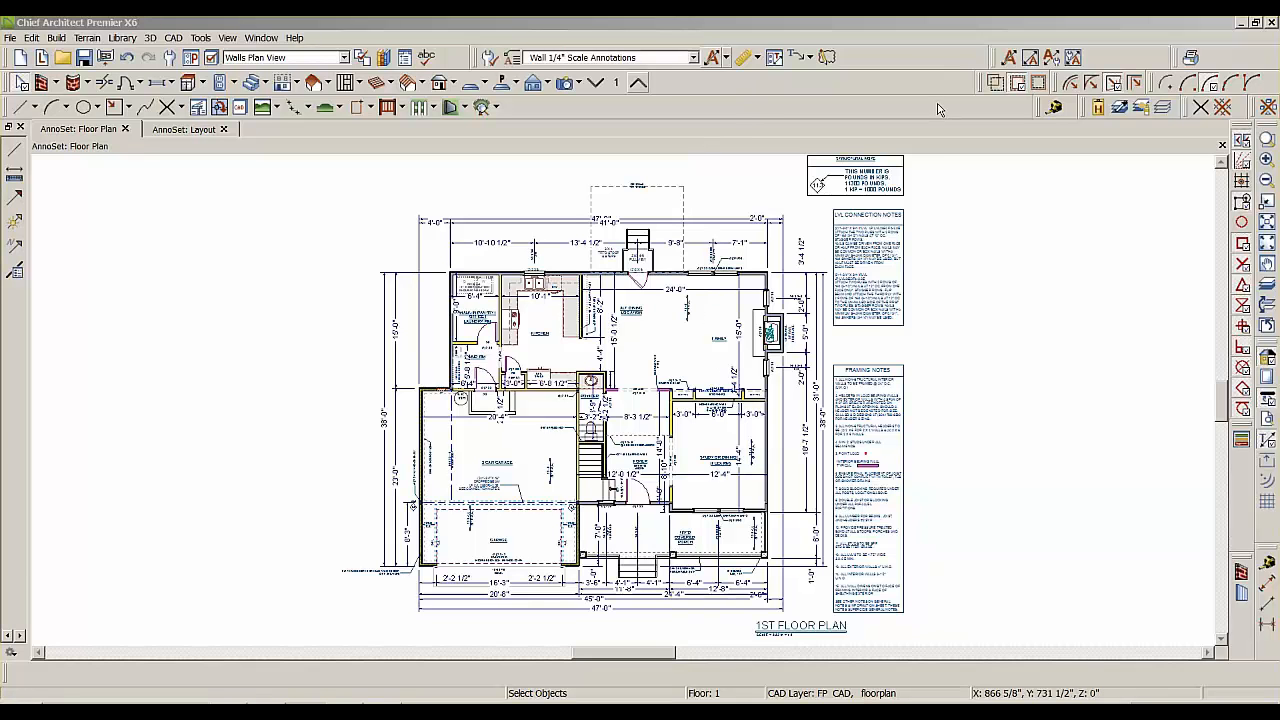
Review the Wall 1/4" Scale Annotations set's CAD layer, dimension, text, callout, marker, arrow and layer set assignments in the annotation set definitions.
left_click(712, 58)
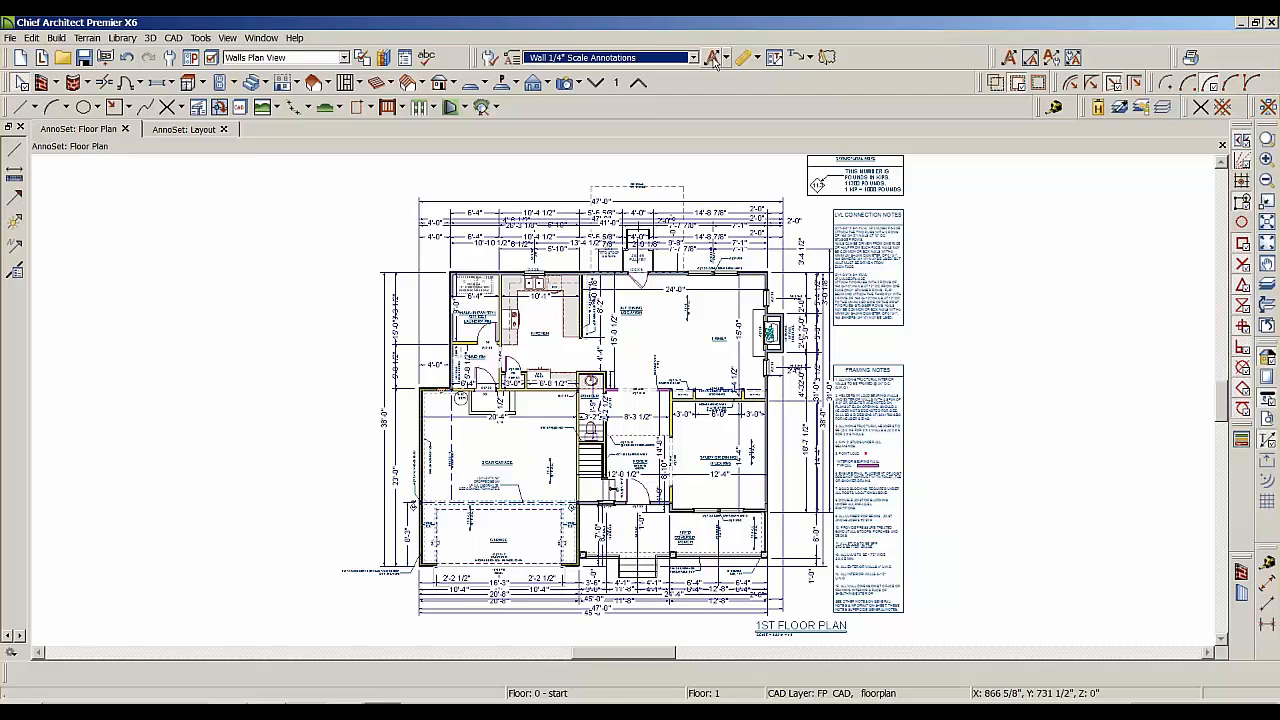
left_click(511, 58)
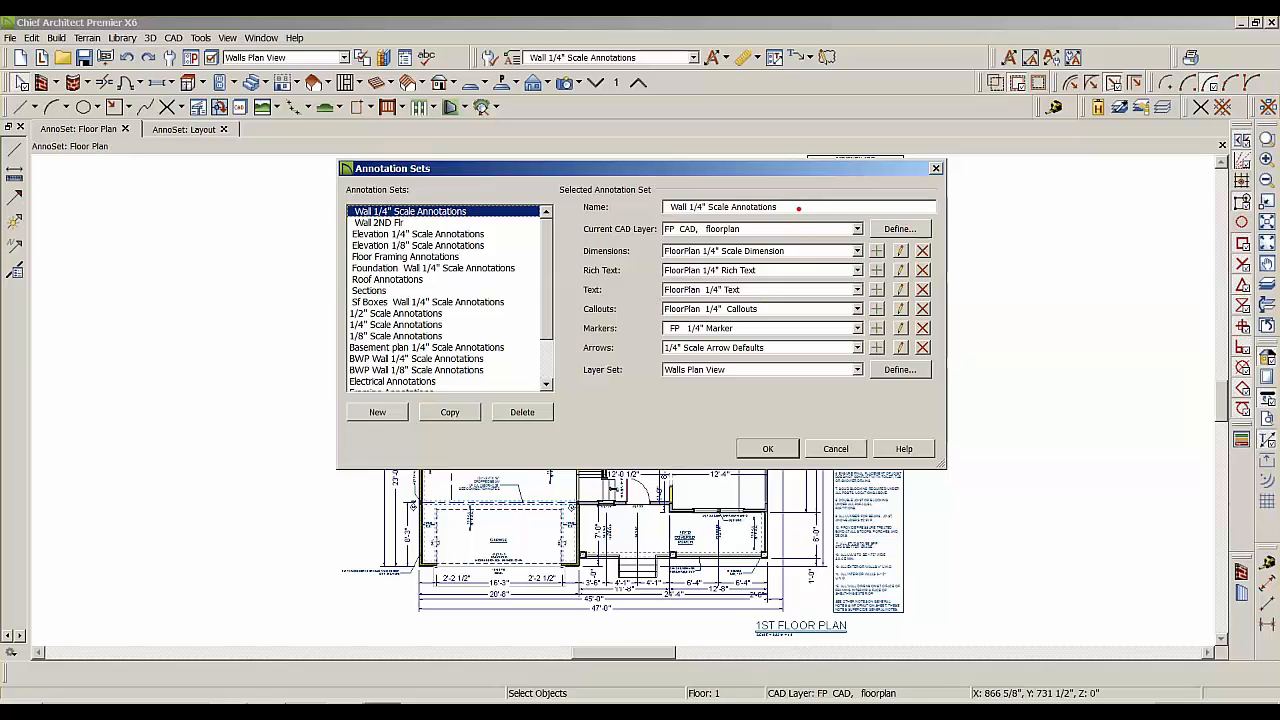
left_click_drag(795, 209, 837, 210)
mouse_move(572, 224)
left_mouse_down()
mouse_move(814, 238)
mouse_move(860, 228)
mouse_move(872, 241)
left_mouse_up()
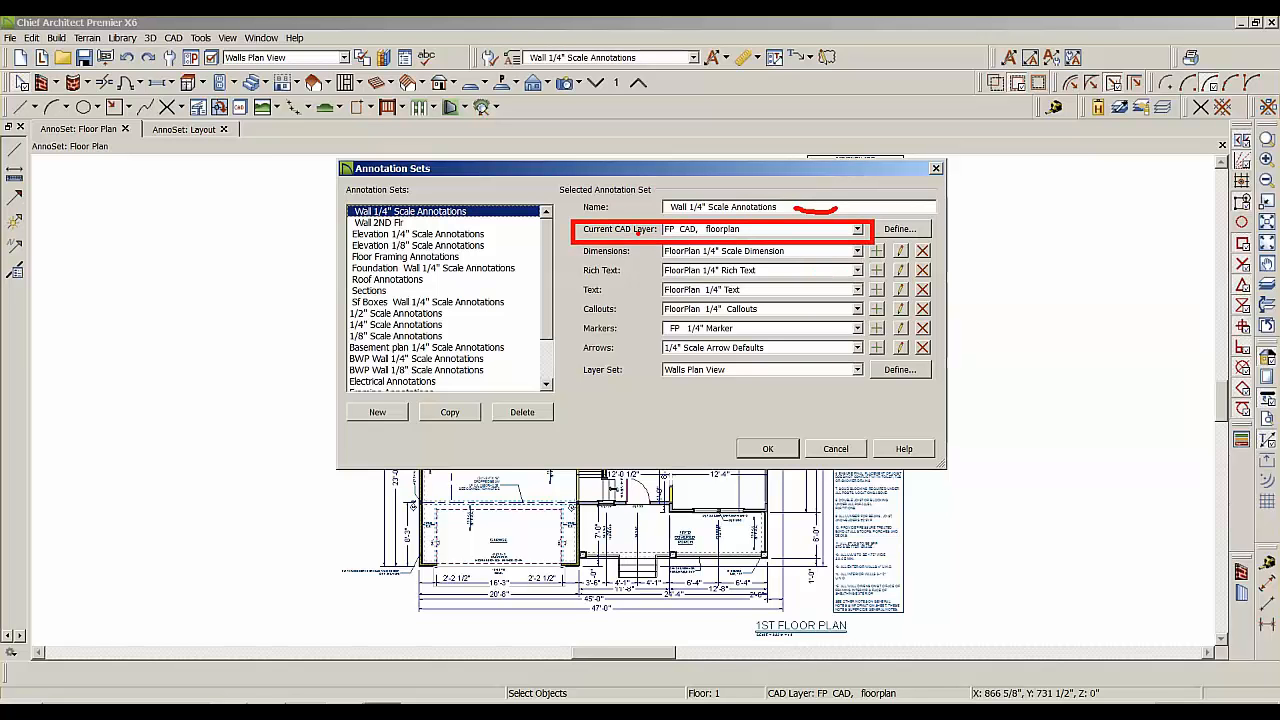
left_click_drag(580, 238, 812, 257)
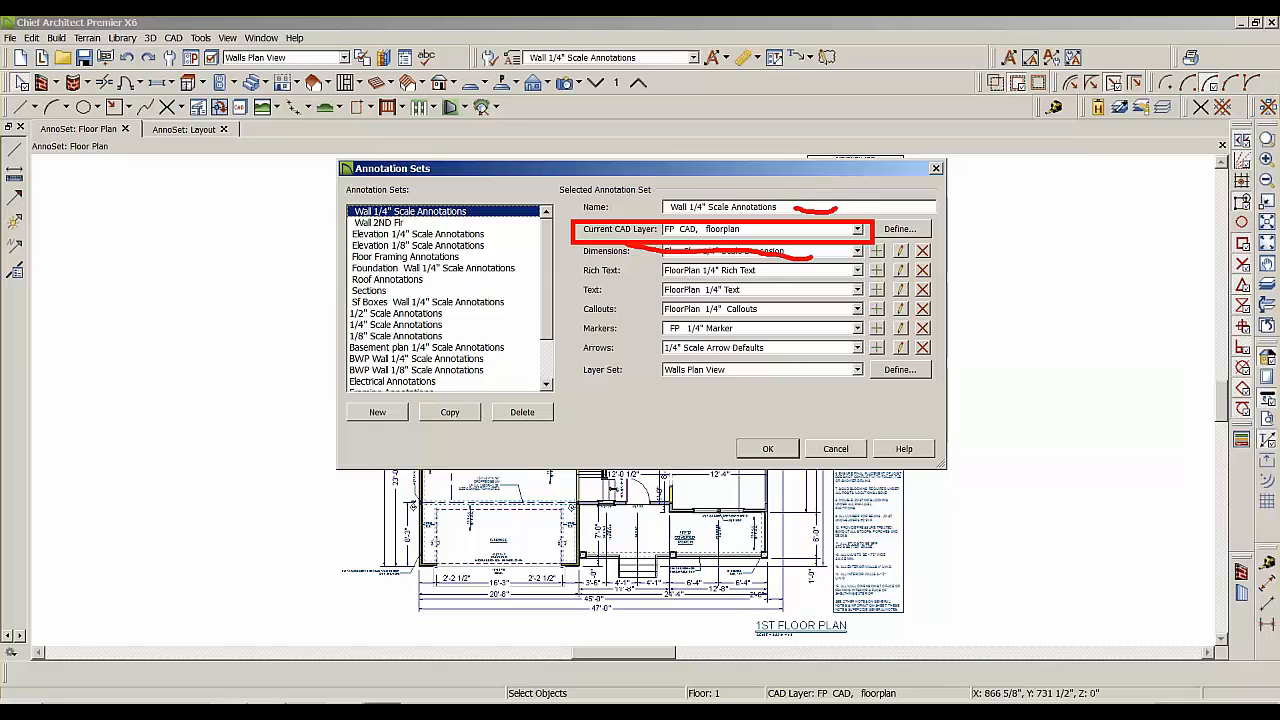
mouse_move(622, 268)
left_mouse_down()
mouse_move(650, 270)
mouse_move(655, 290)
left_mouse_up()
mouse_move(641, 279)
left_mouse_down()
mouse_move(642, 296)
mouse_move(624, 304)
mouse_move(656, 306)
mouse_move(600, 330)
mouse_move(641, 337)
mouse_move(594, 348)
mouse_move(576, 372)
mouse_move(648, 370)
left_mouse_up()
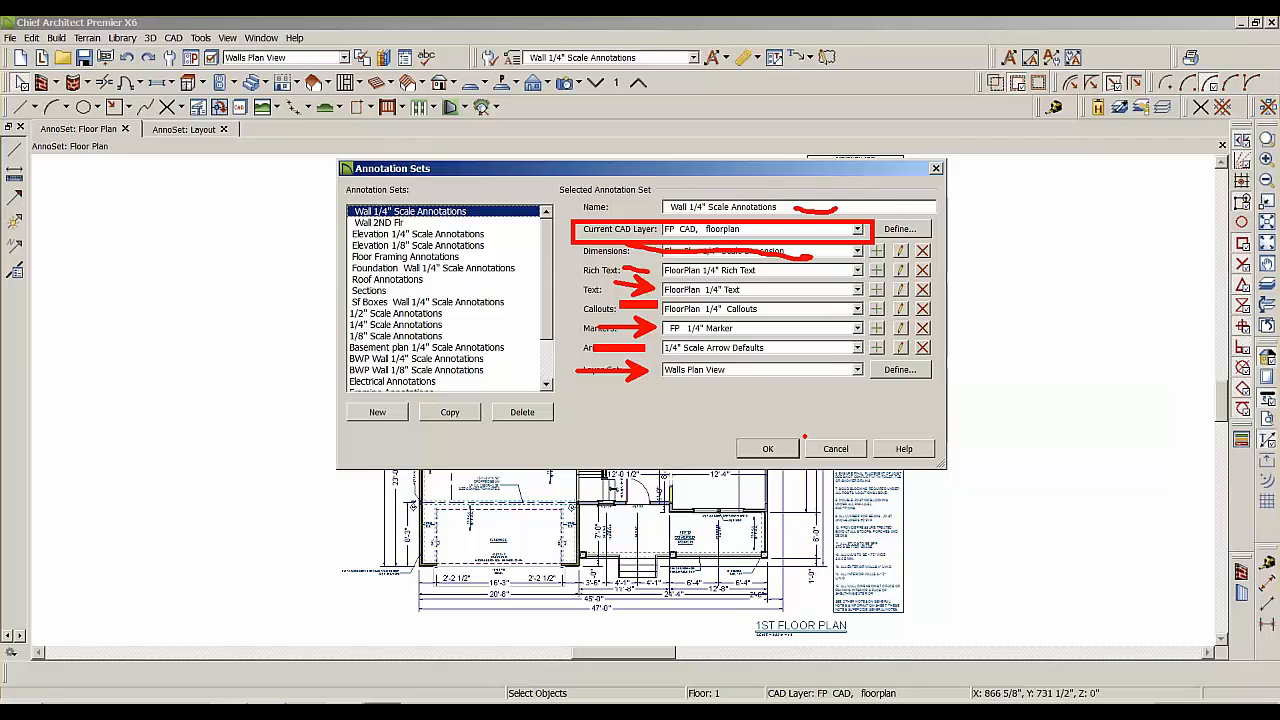
left_click(768, 448)
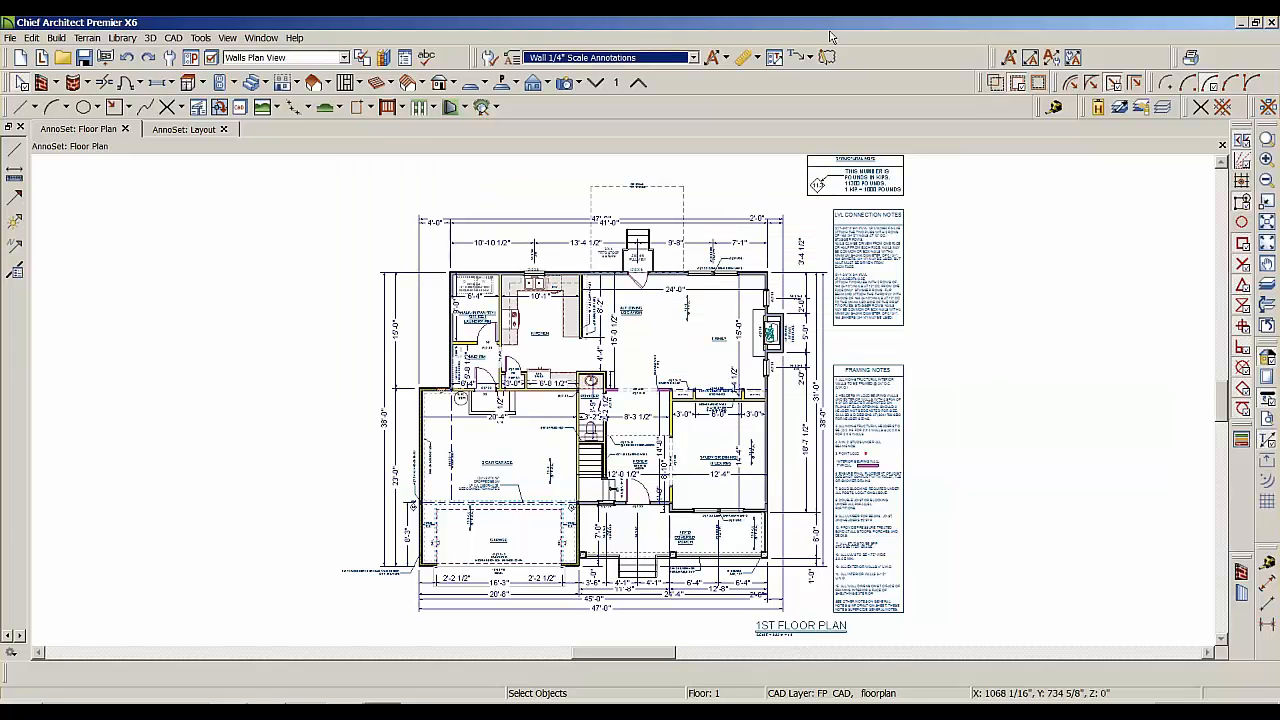
Switch the floor plan's active annotation set to Floor Framing Annotations and inspect the joist layout.
left_click(693, 57)
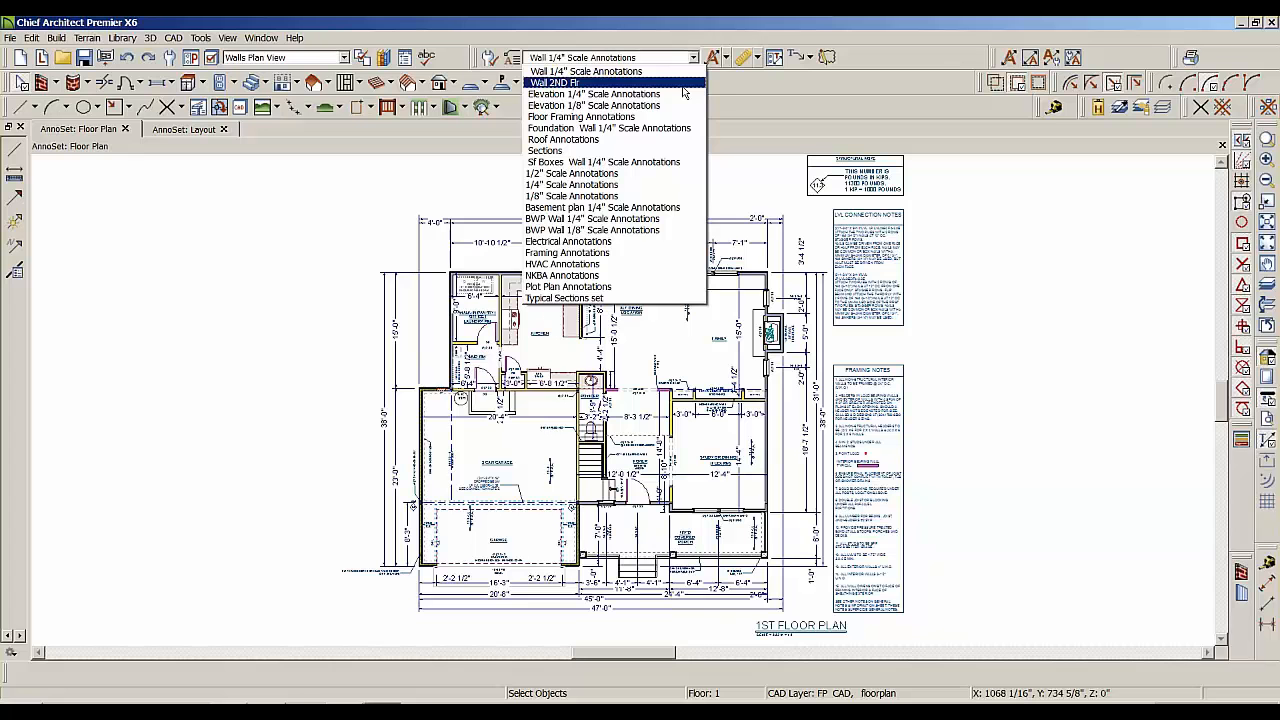
left_click(685, 124)
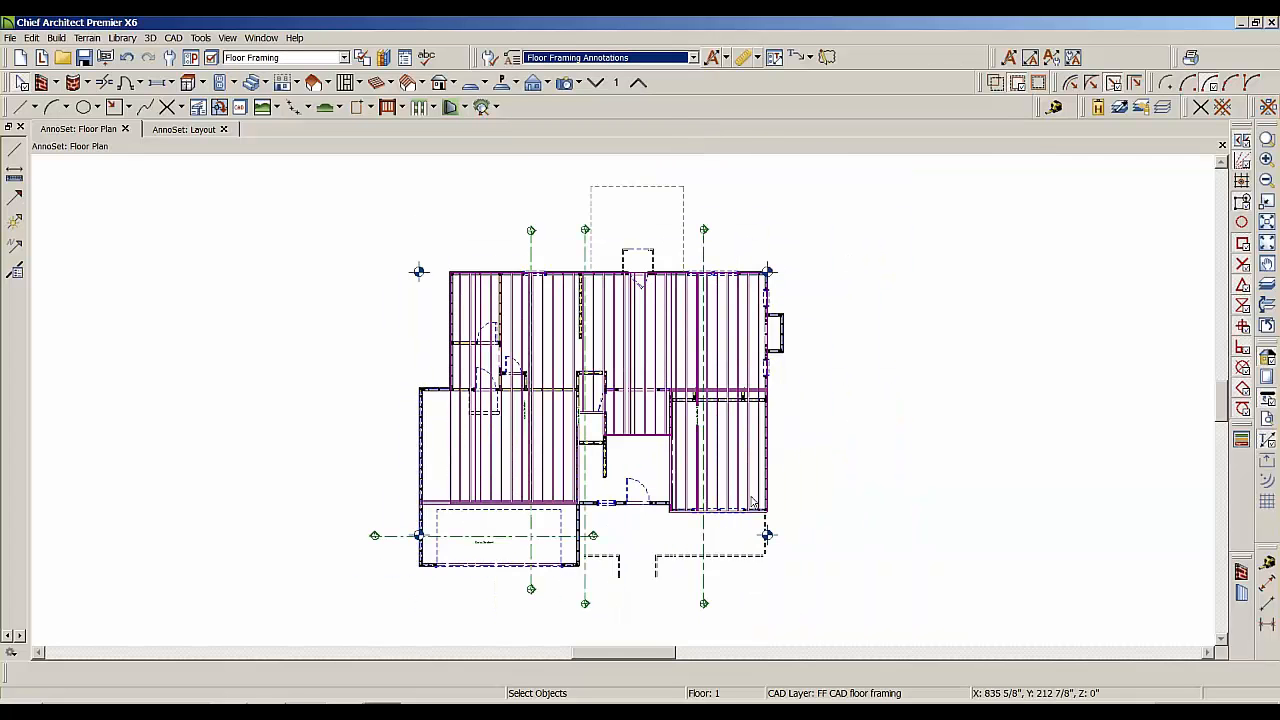
scroll(755, 503, "up", 2)
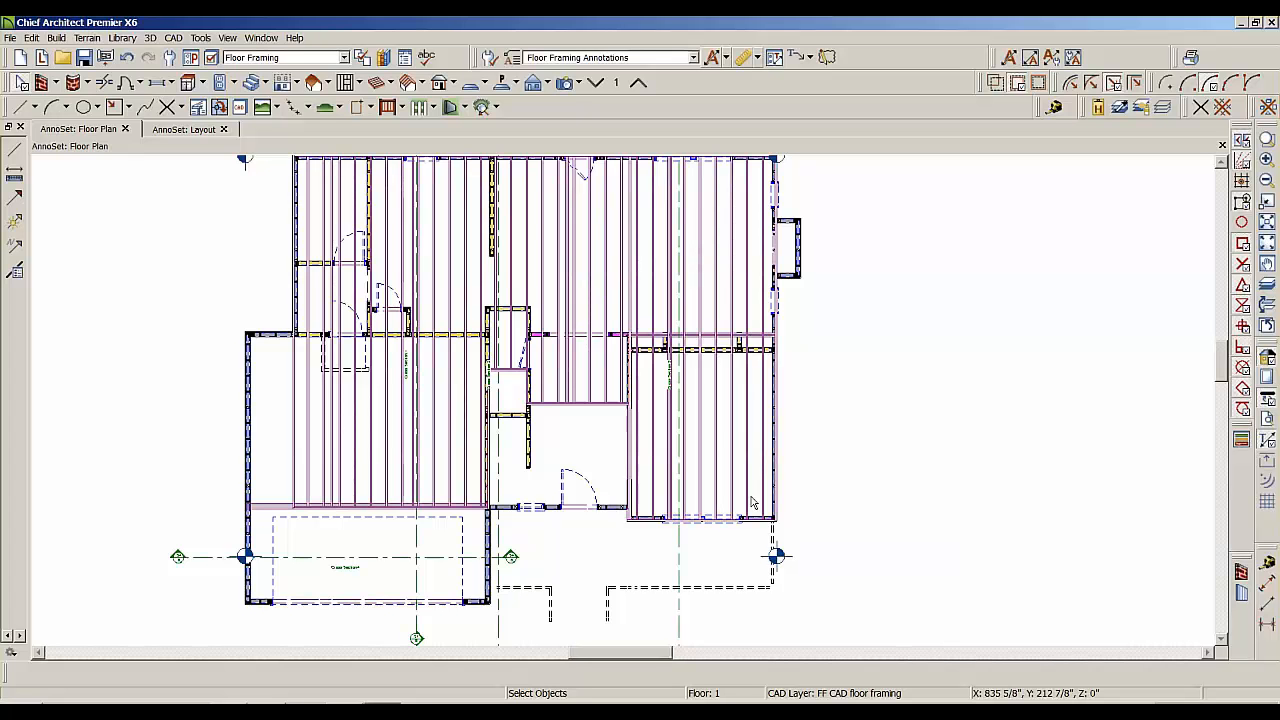
scroll(755, 503, "down", 1)
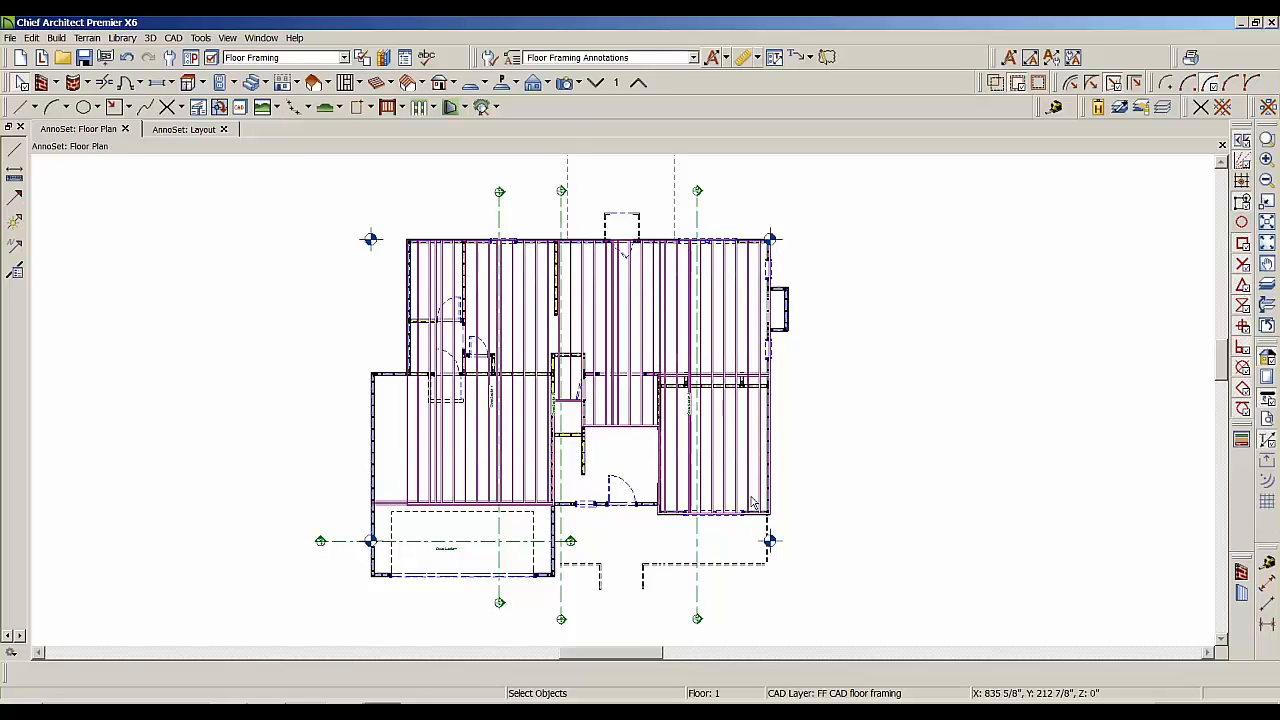
Draw a horizontal CAD line about 15' long in the empty area to the right of the framing plan.
mouse_move(743, 650)
left_mouse_down("ctrl")
mouse_move(754, 667)
mouse_move(915, 710)
left_mouse_up("ctrl")
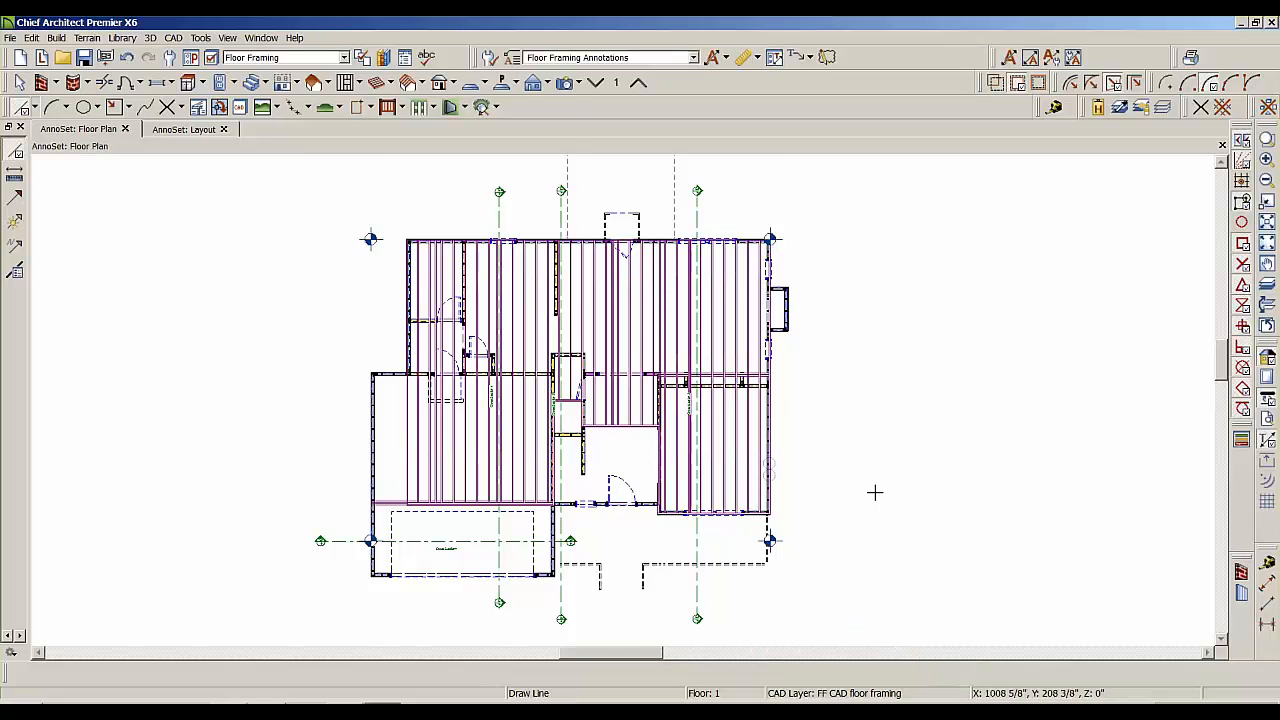
left_click_drag(873, 412, 1007, 414)
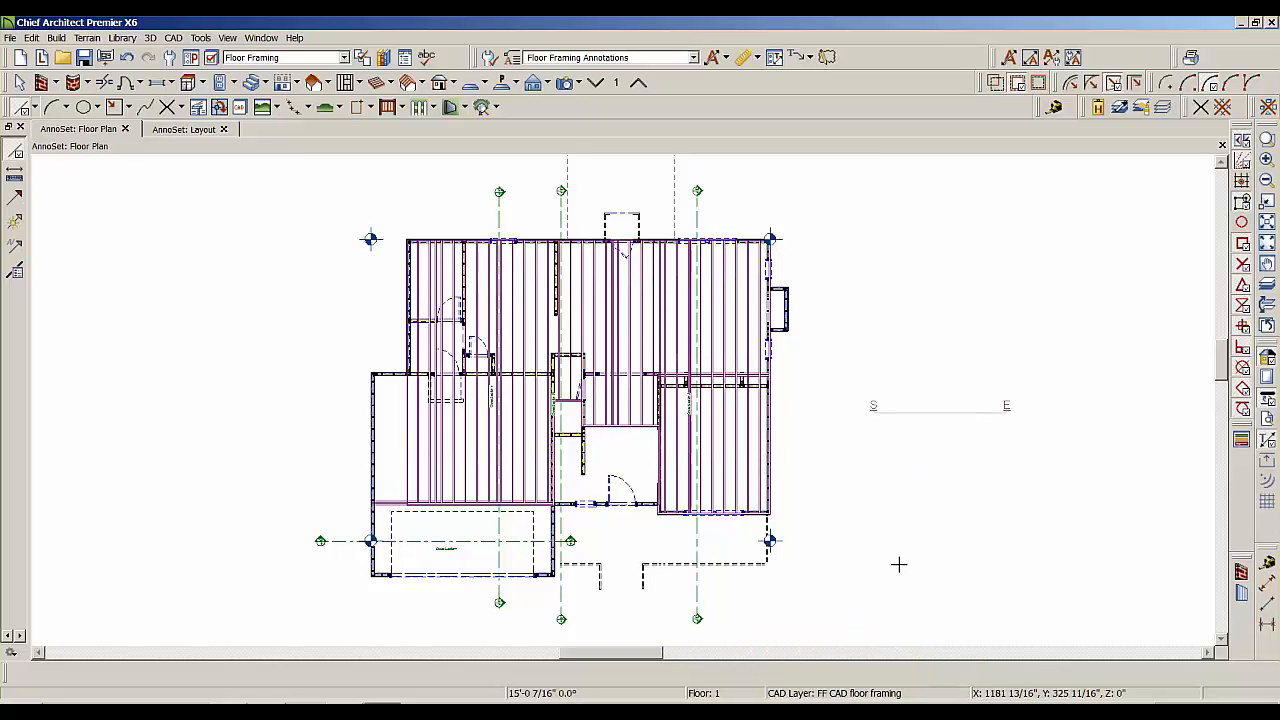
key("space")
Check the layer assigned to the test line in its line style specification, then delete the line.
double_click(927, 418)
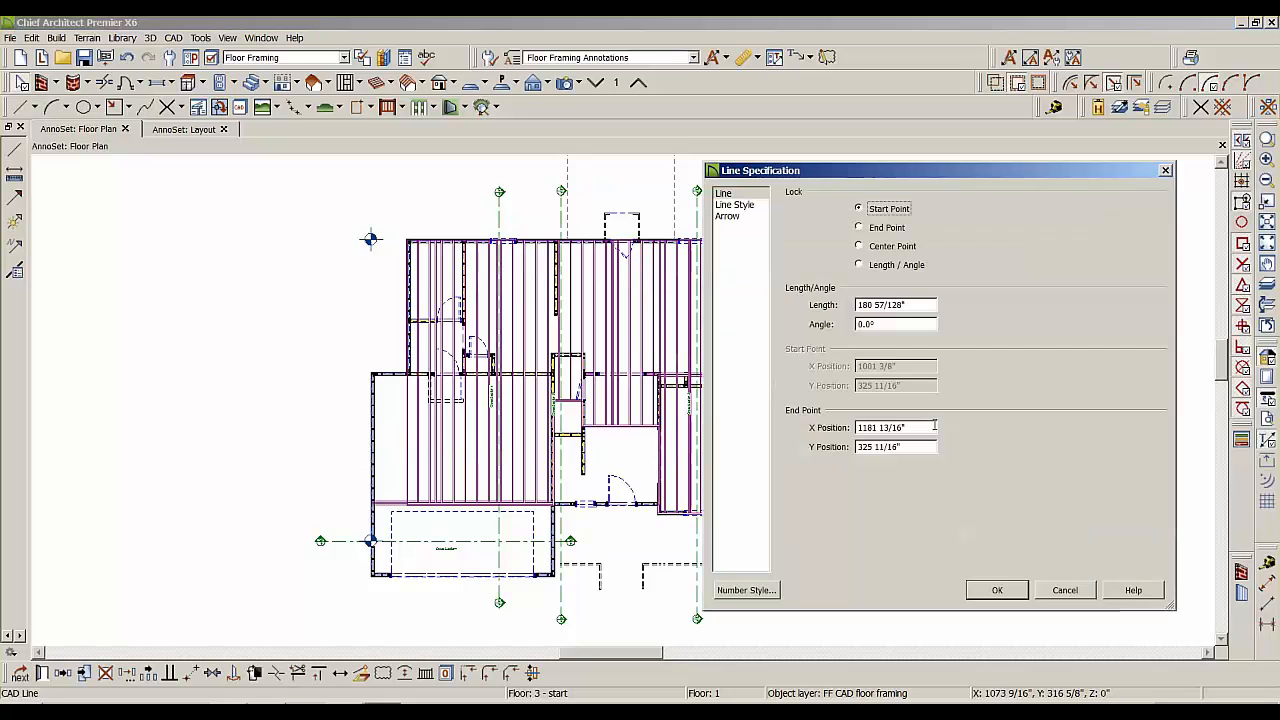
left_click(740, 205)
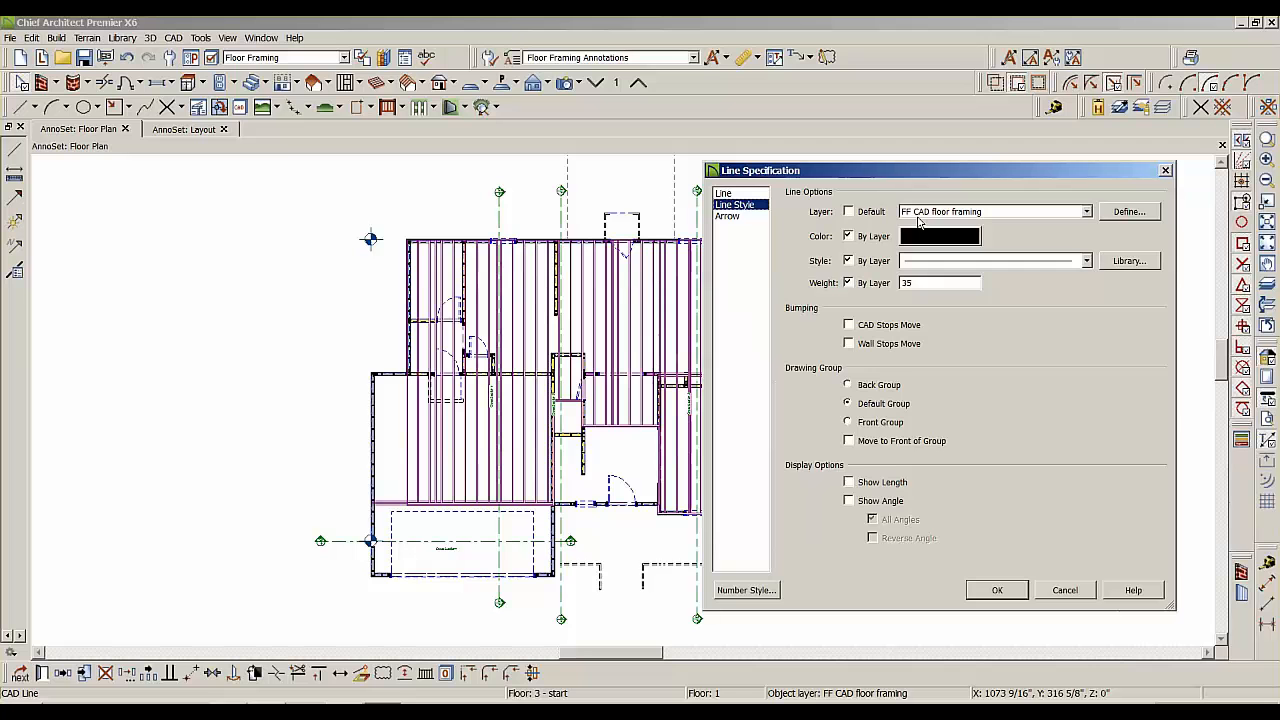
left_click(1066, 590)
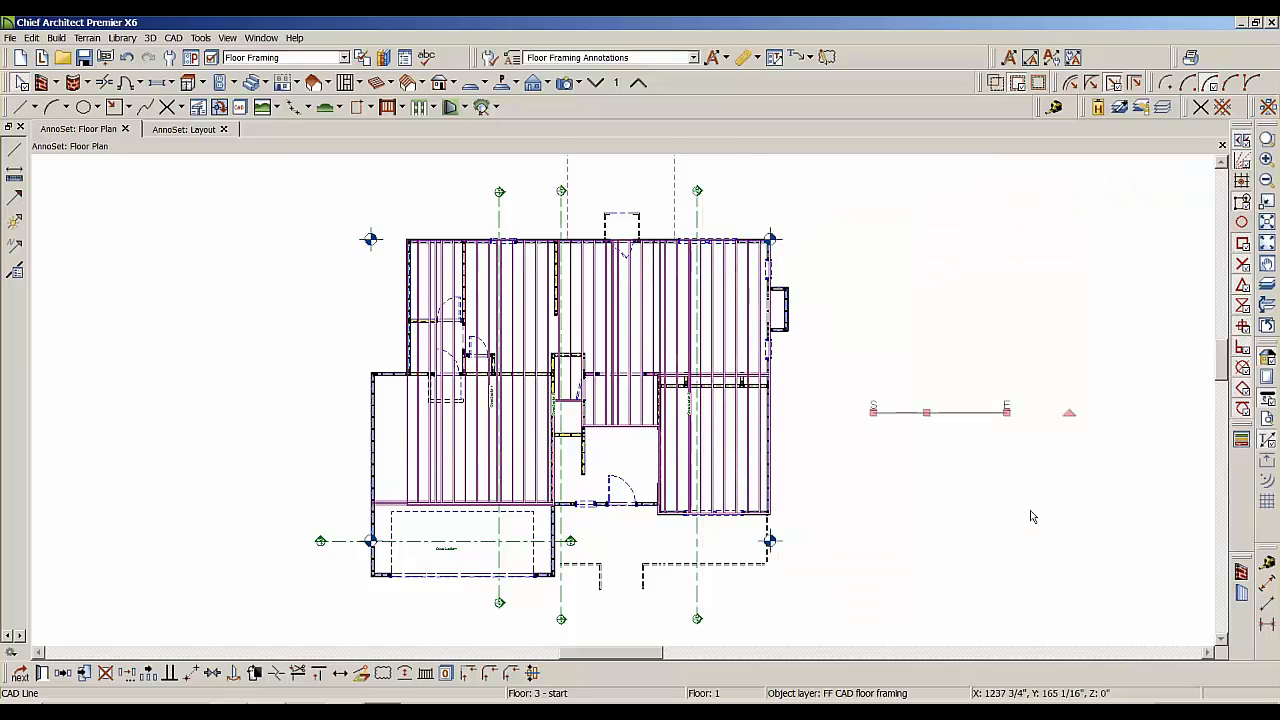
key("Delete")
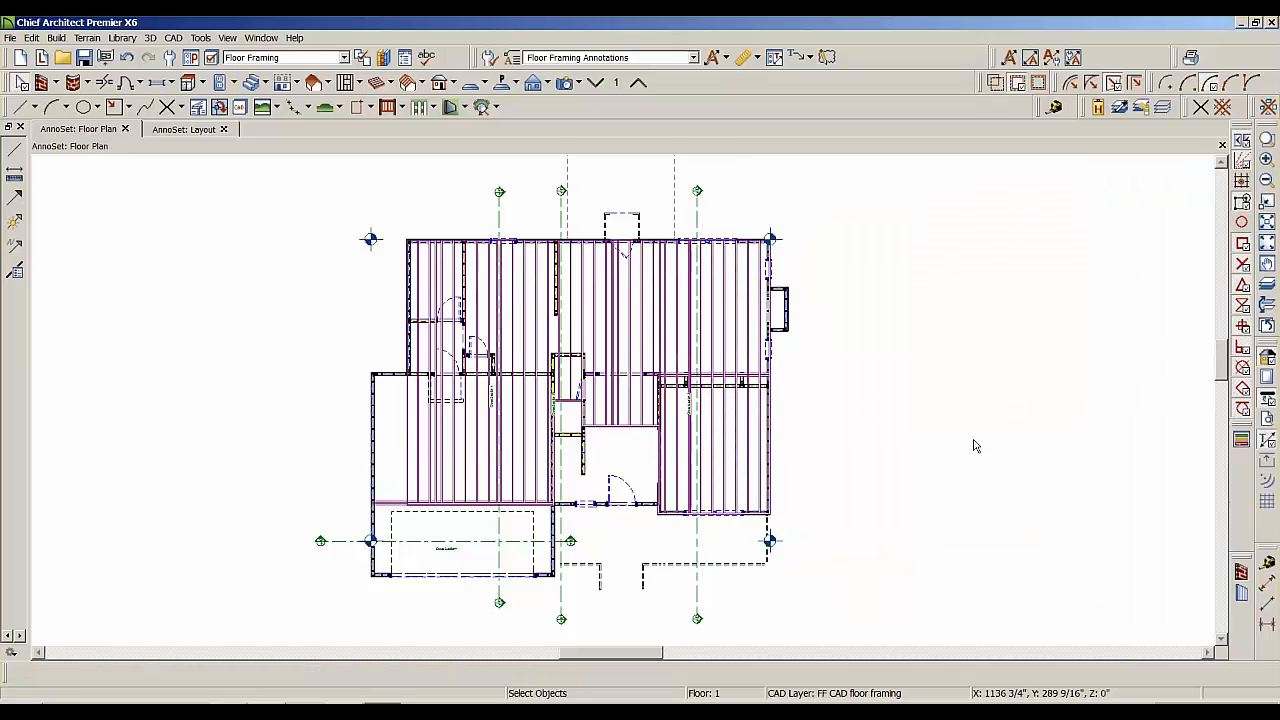
Switch the floor plan's active annotation set to BWP Wall 1/4" Scale Annotations.
left_click(694, 58)
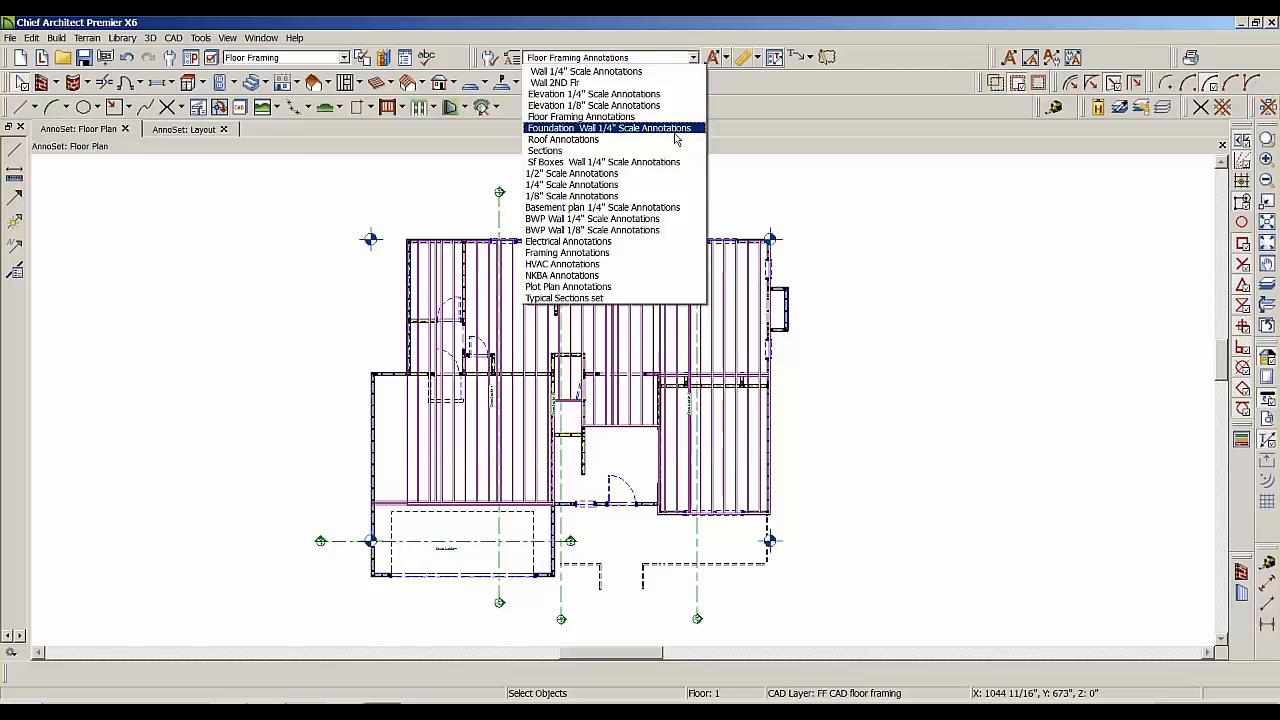
left_click(660, 219)
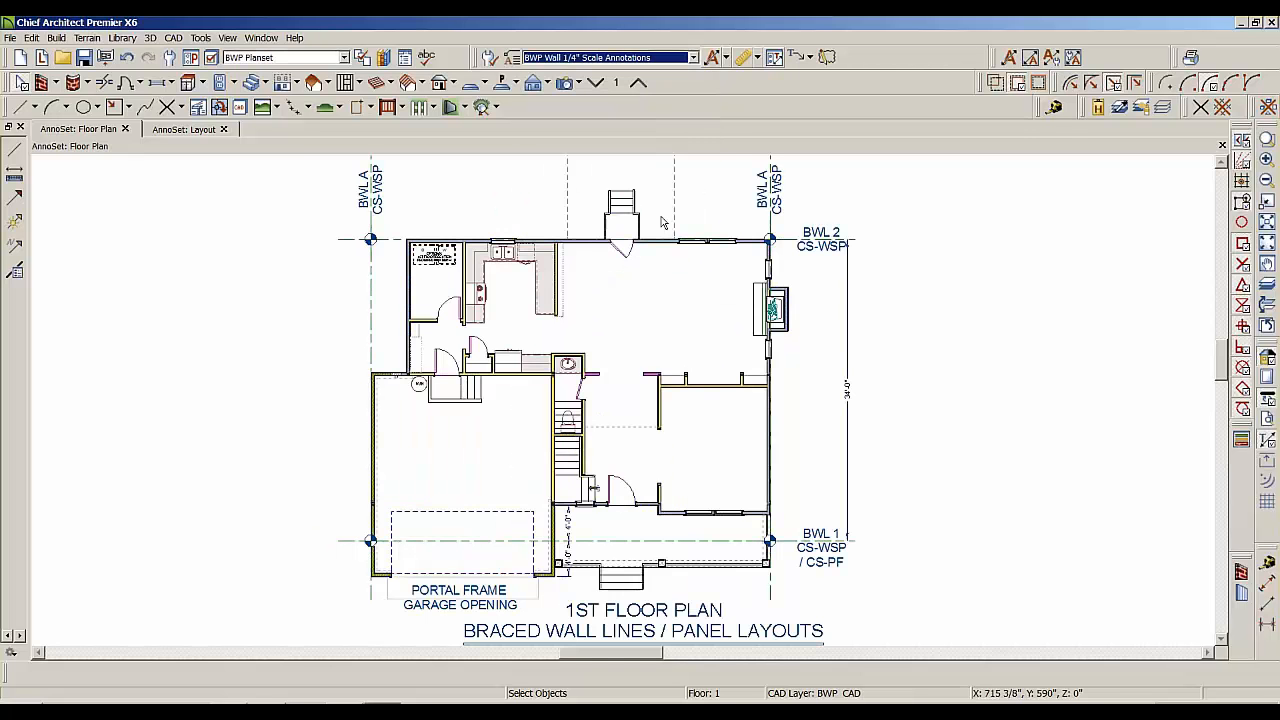
scroll(660, 222, "down", 1)
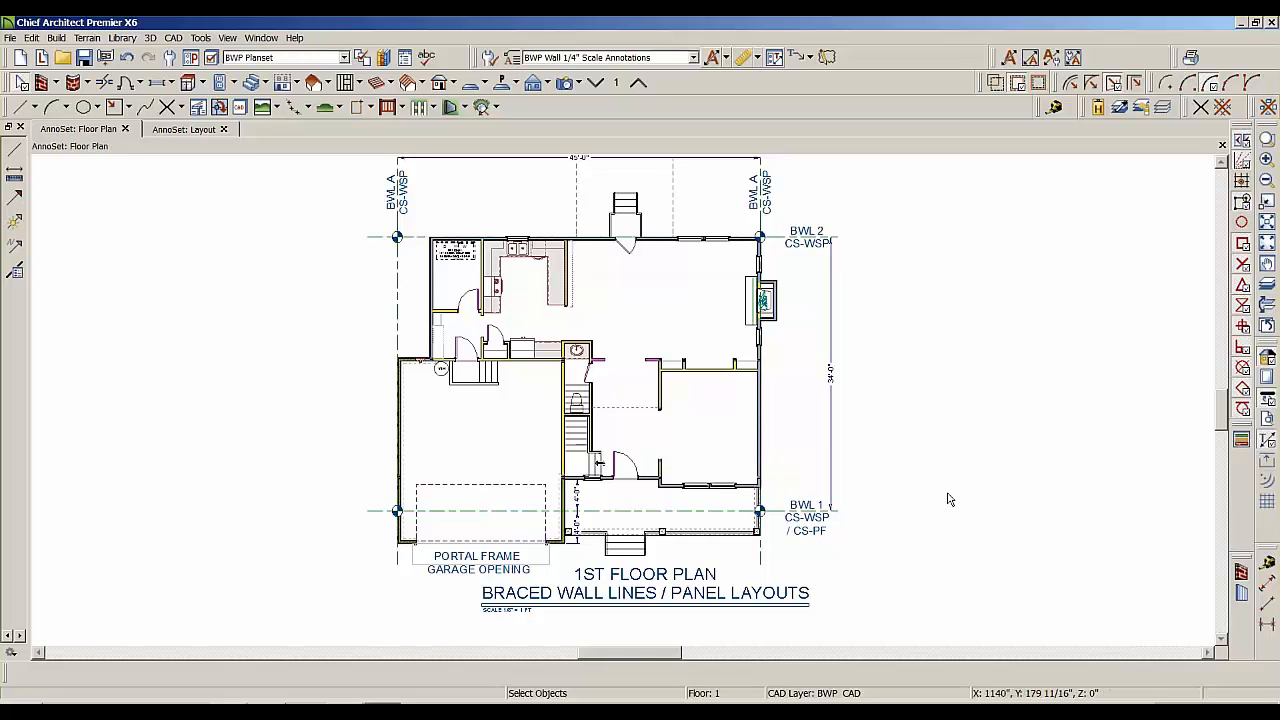
Switch the active annotation set to BWP Wall 1/8" Scale Annotations and check the text height of the BWL 2 / CS-WSP label.
left_click(693, 57)
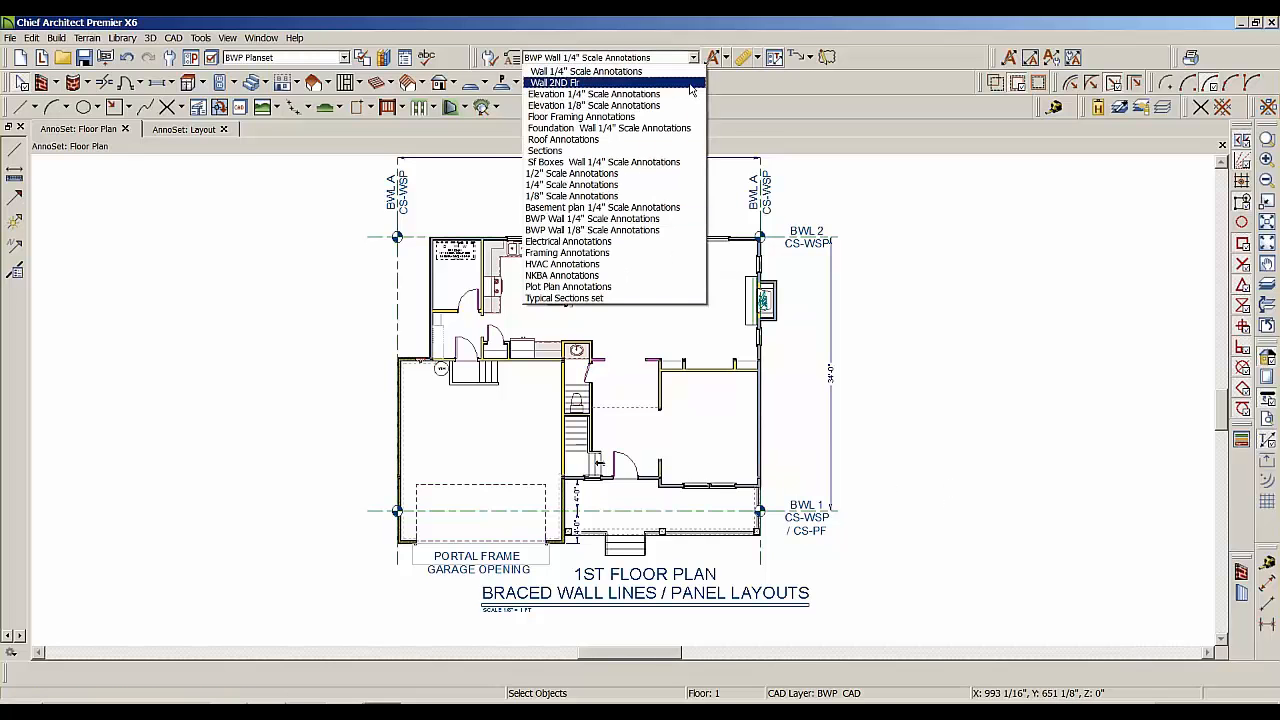
left_click(643, 231)
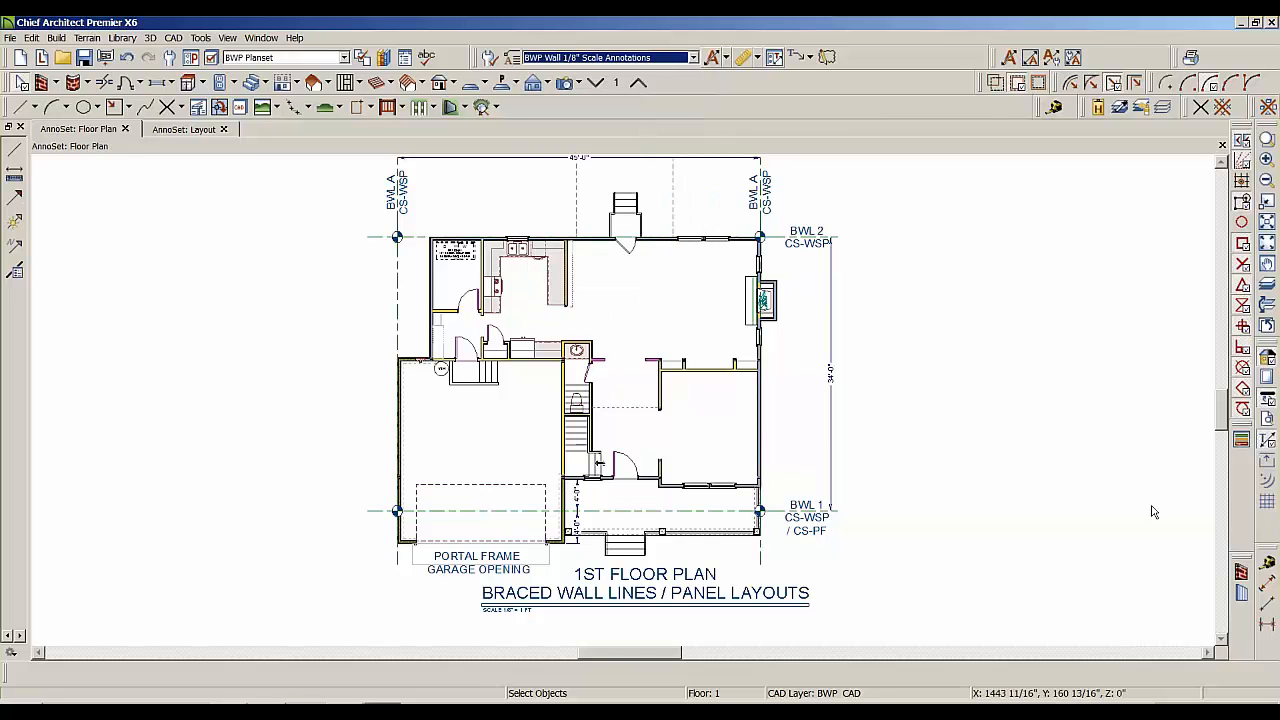
left_click(808, 248)
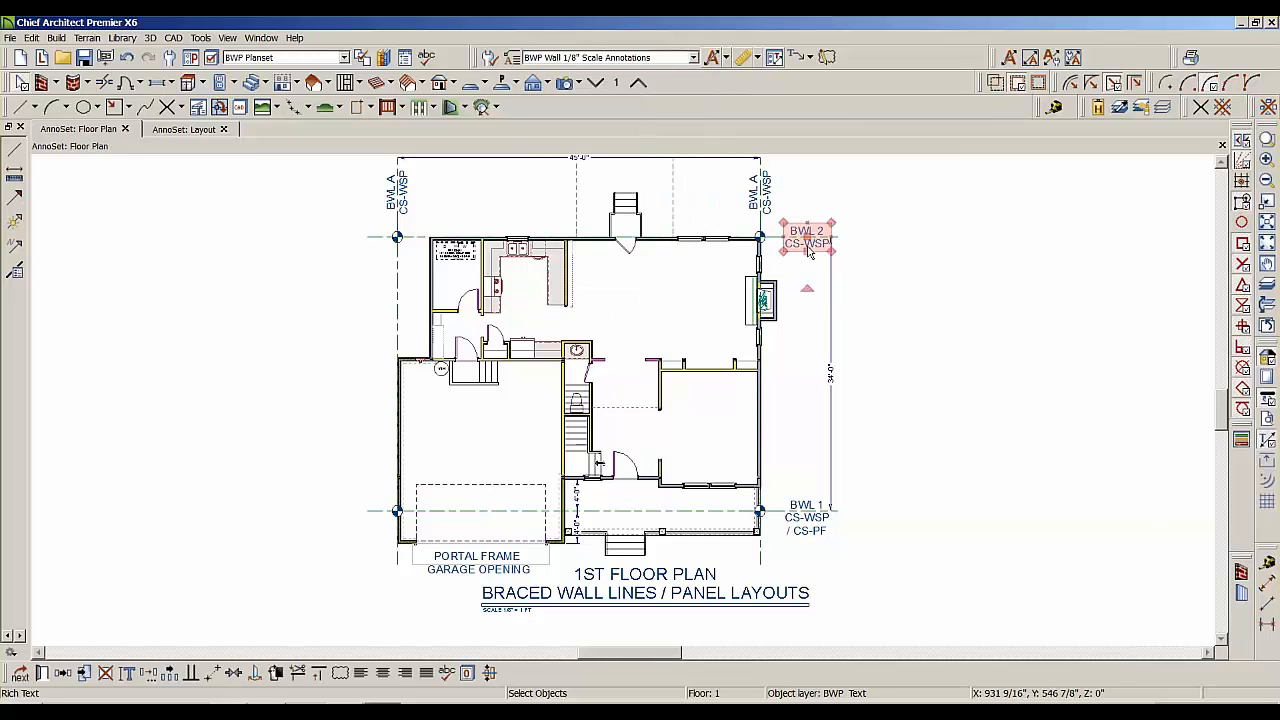
double_click(808, 248)
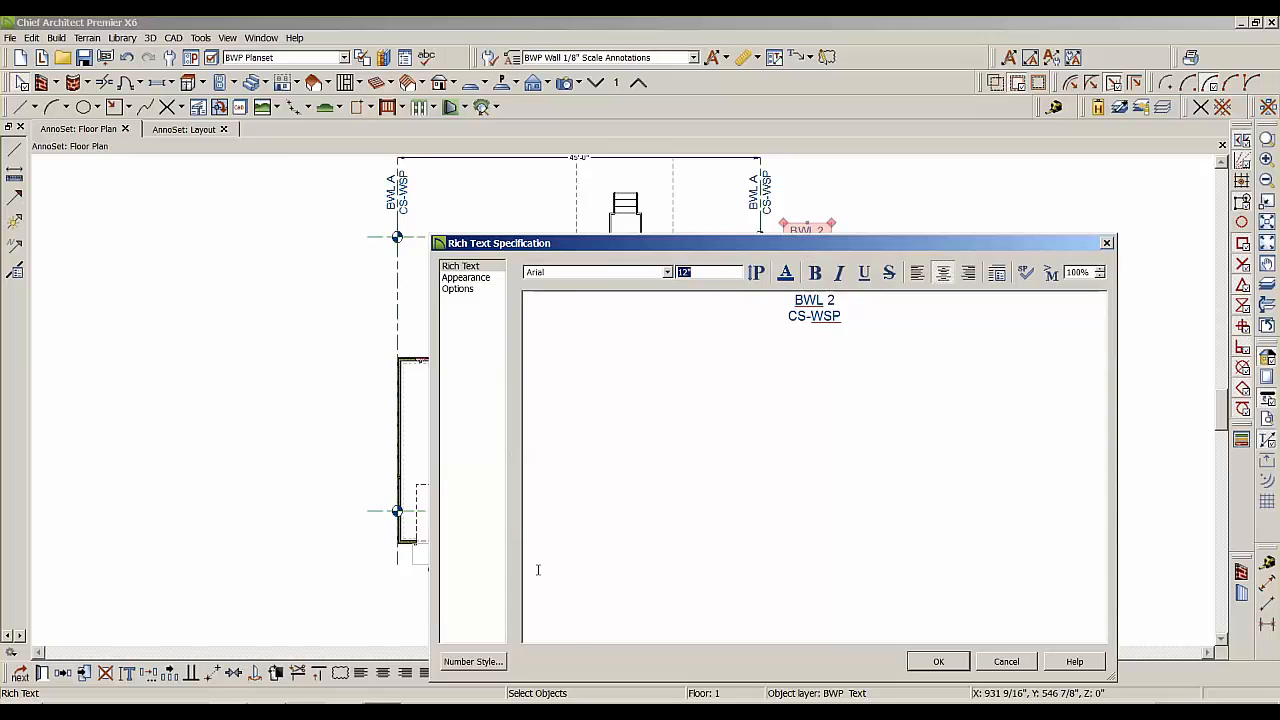
key("Escape")
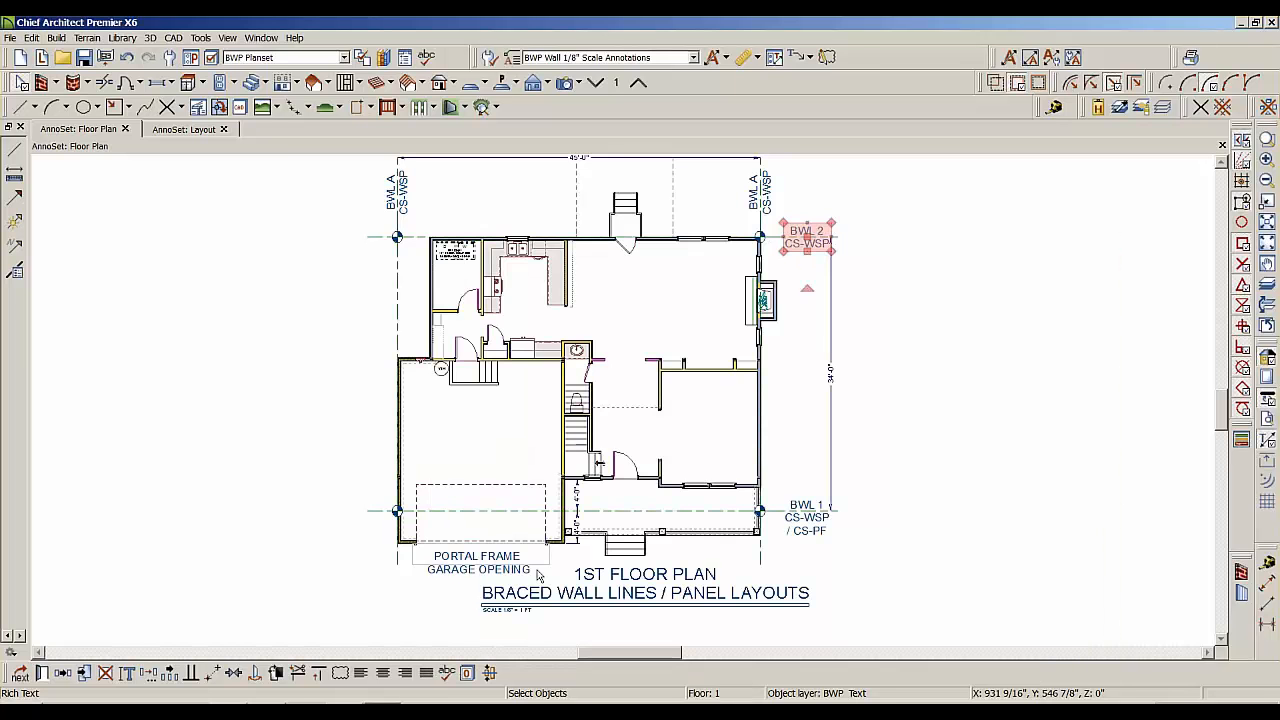
double_click(796, 250)
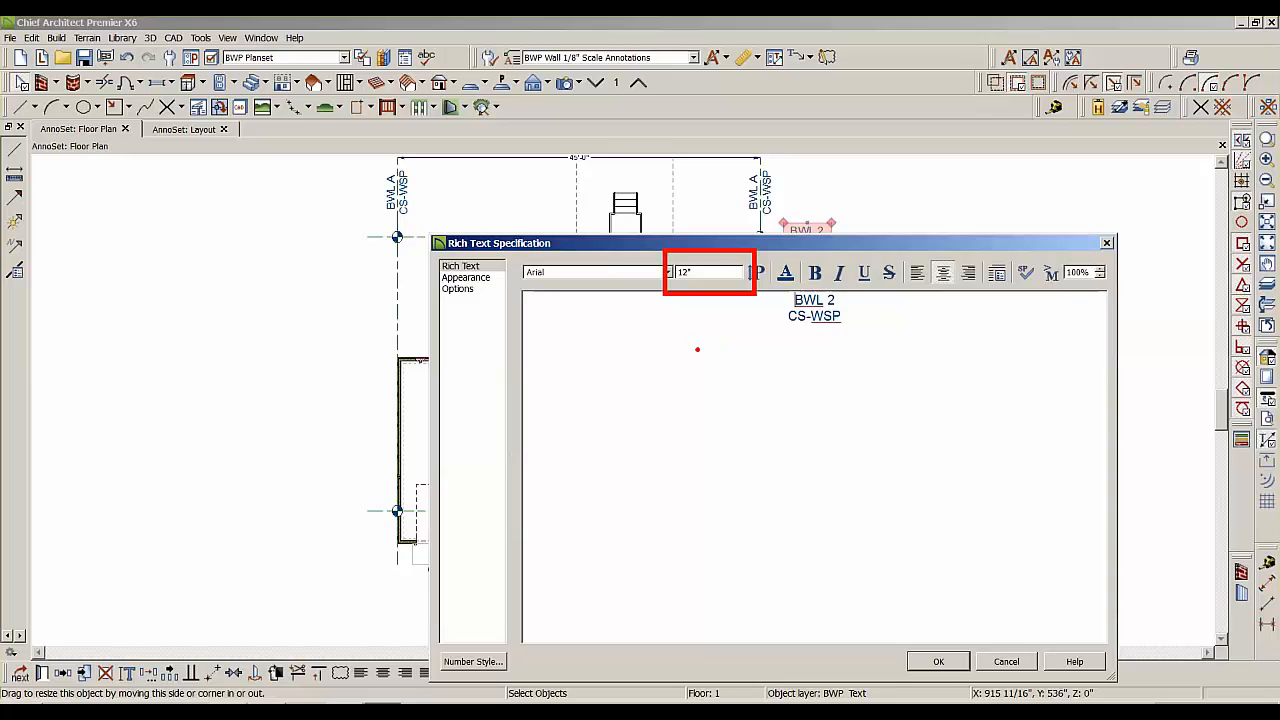
left_click(1006, 662)
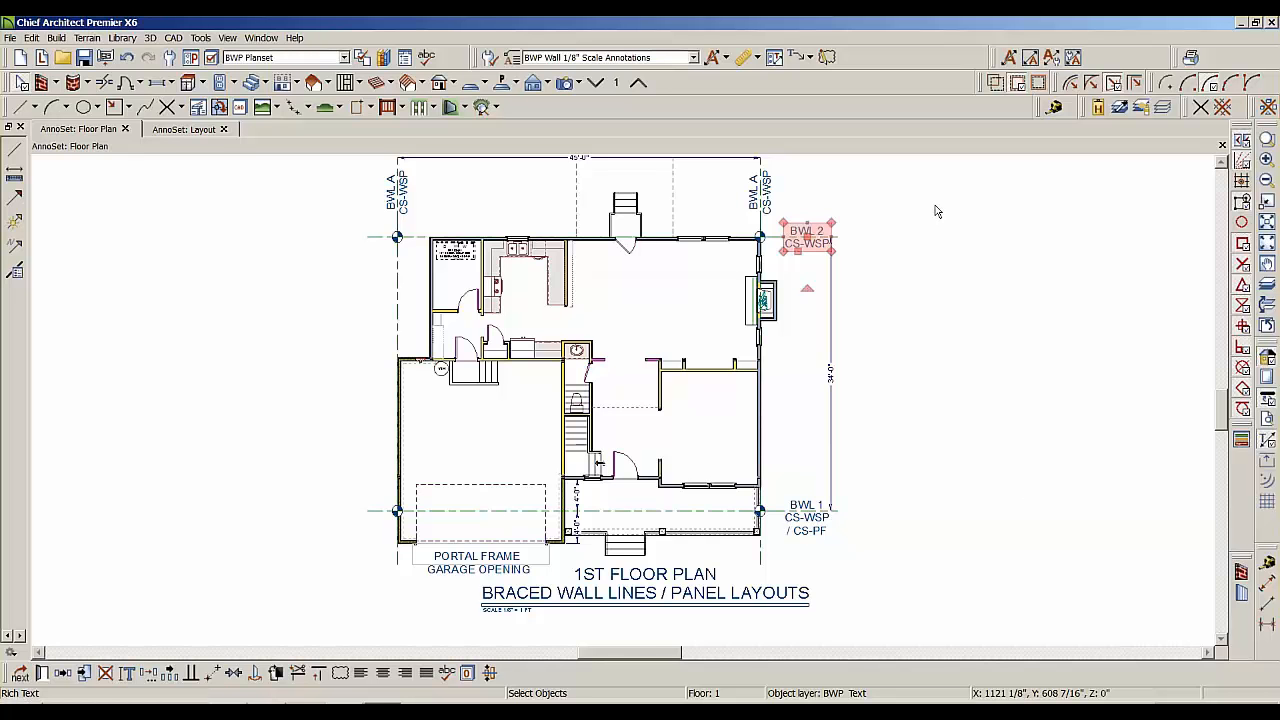
Go up to floor 2 and make Wall 1/4" Scale Annotations the active annotation set.
left_click(638, 82)
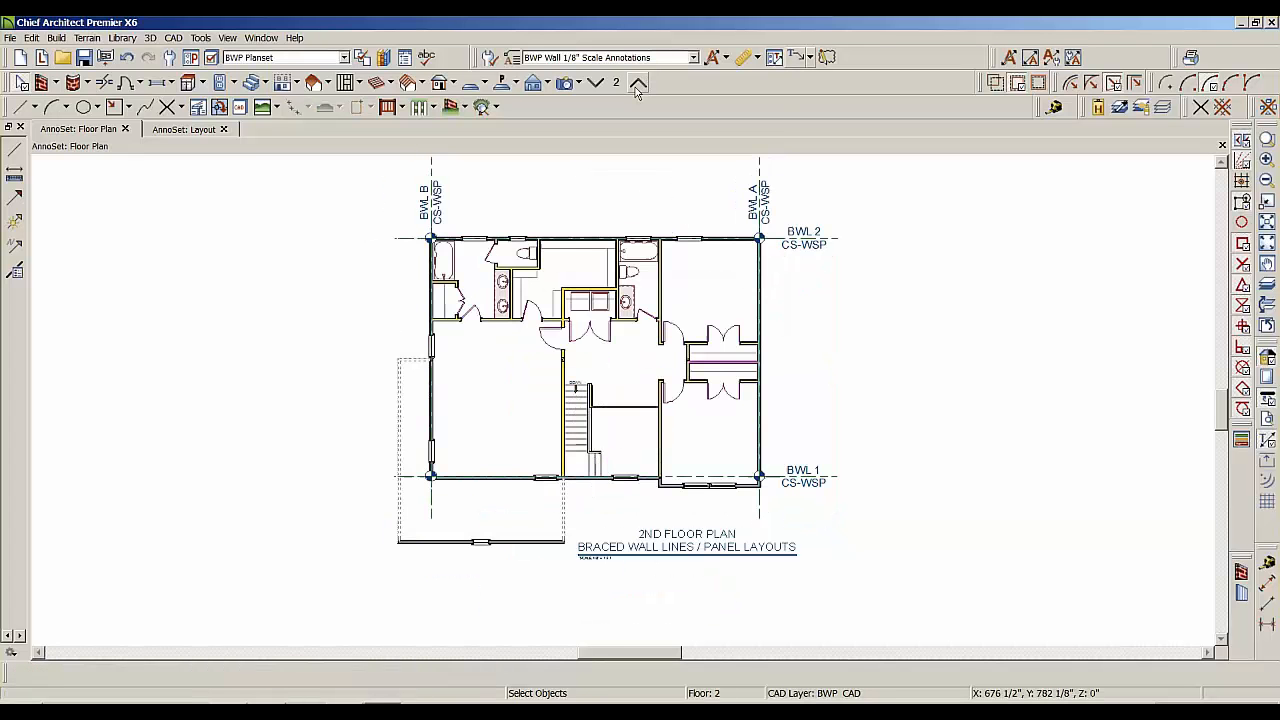
left_click(693, 57)
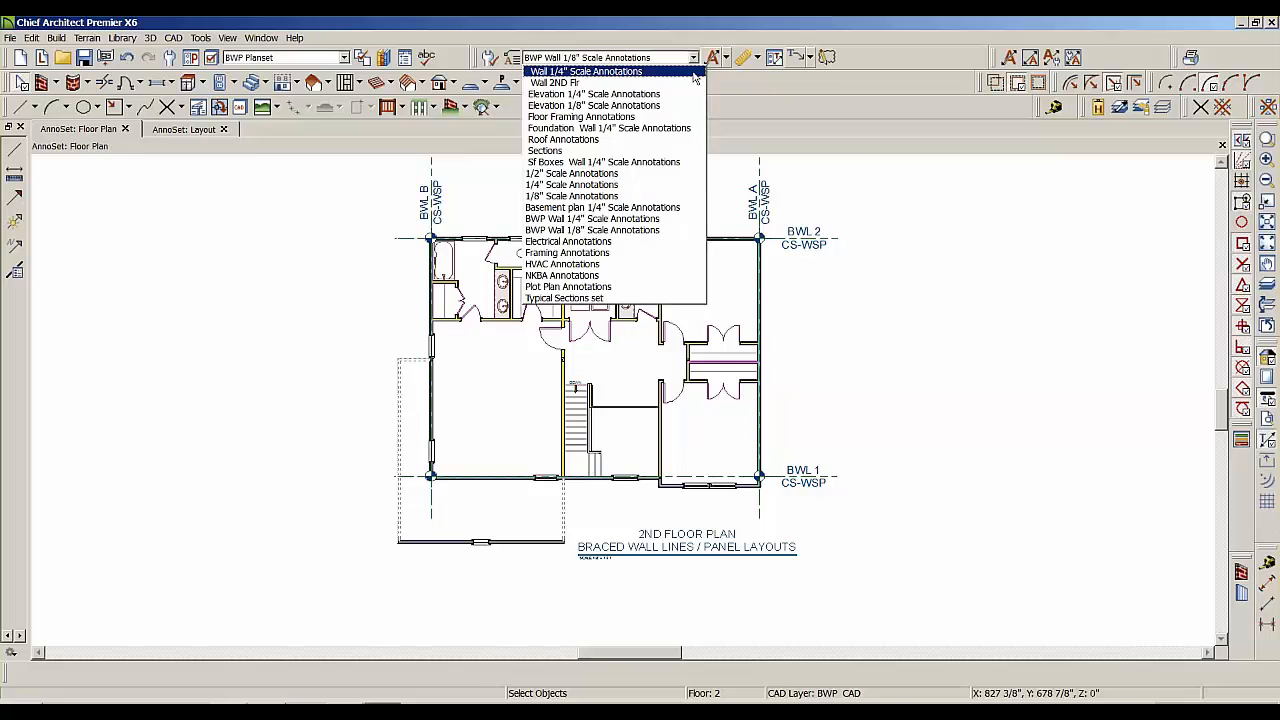
left_click(695, 72)
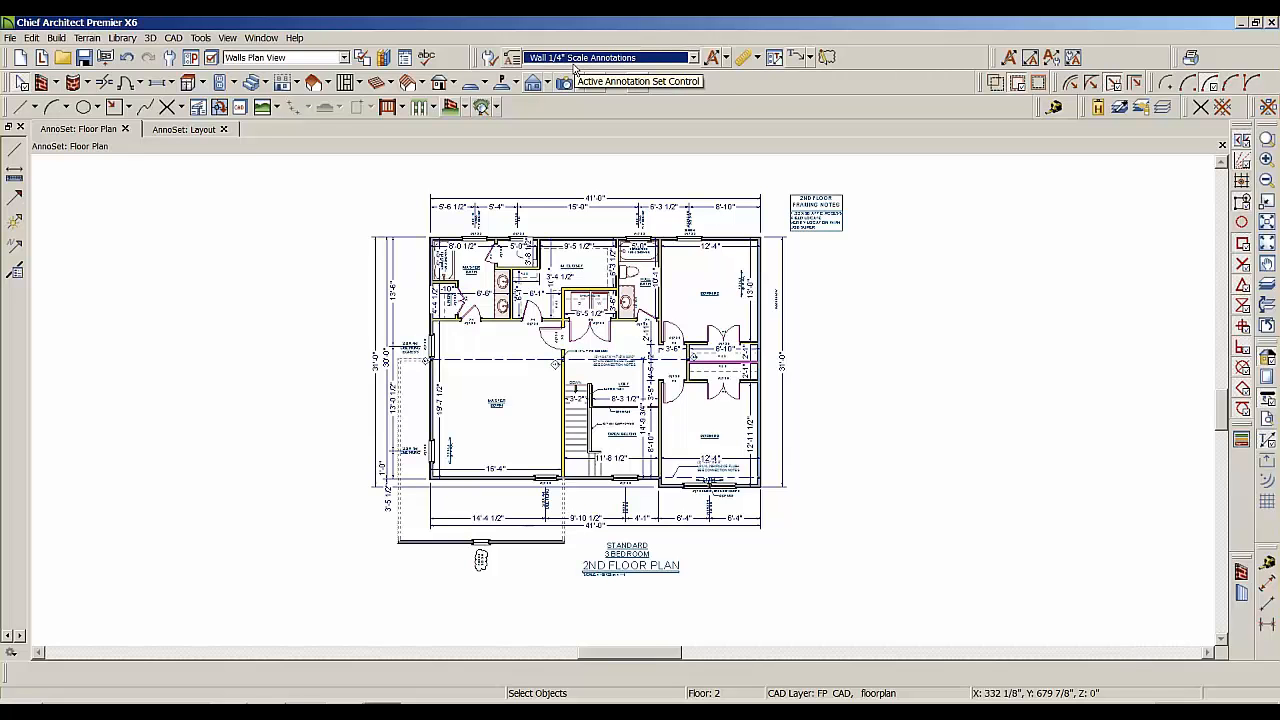
Switch the second floor to the Wall 2ND Flr annotation set and examine the roof outline and section markers around the plan's front.
left_click(693, 58)
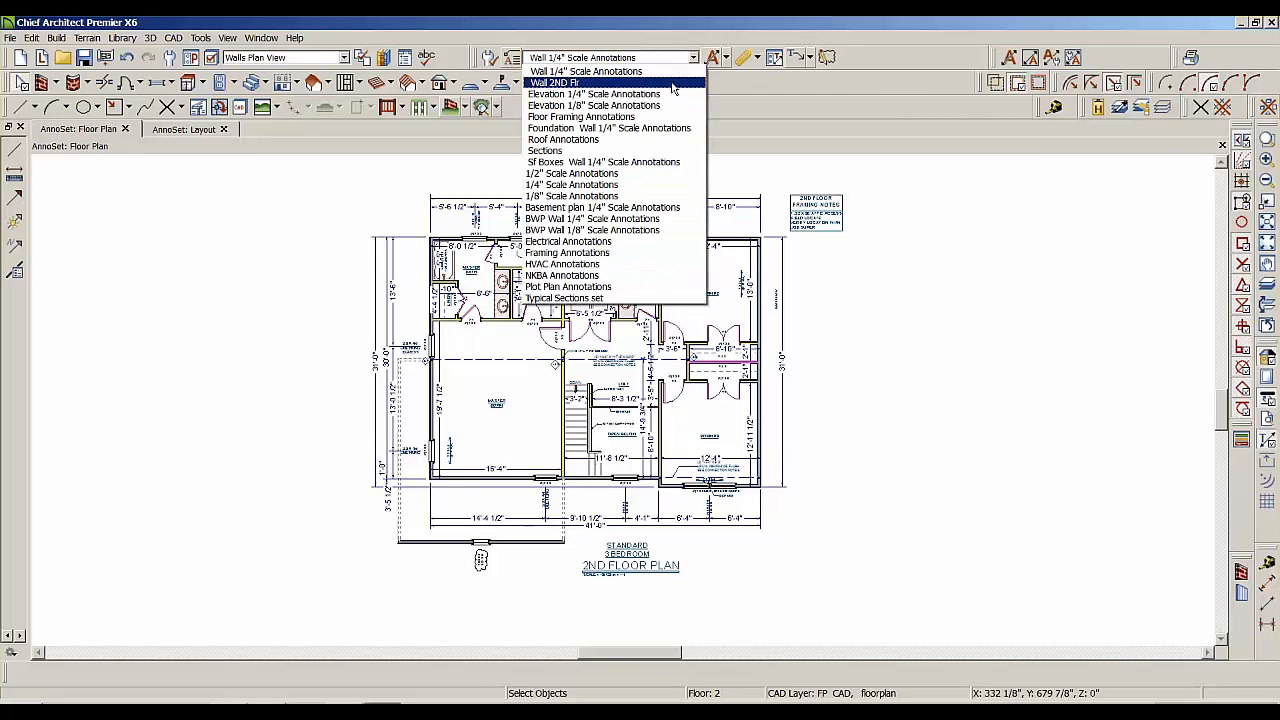
left_click(600, 82)
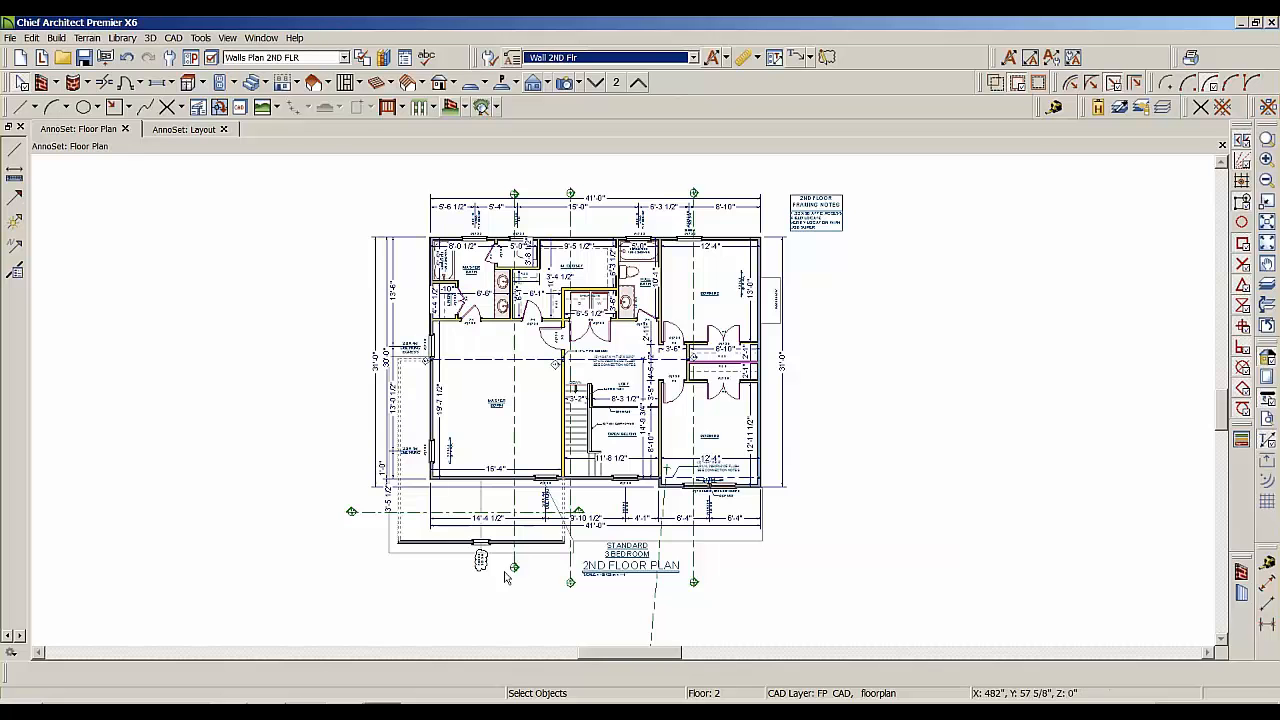
scroll(443, 594, "up", 3)
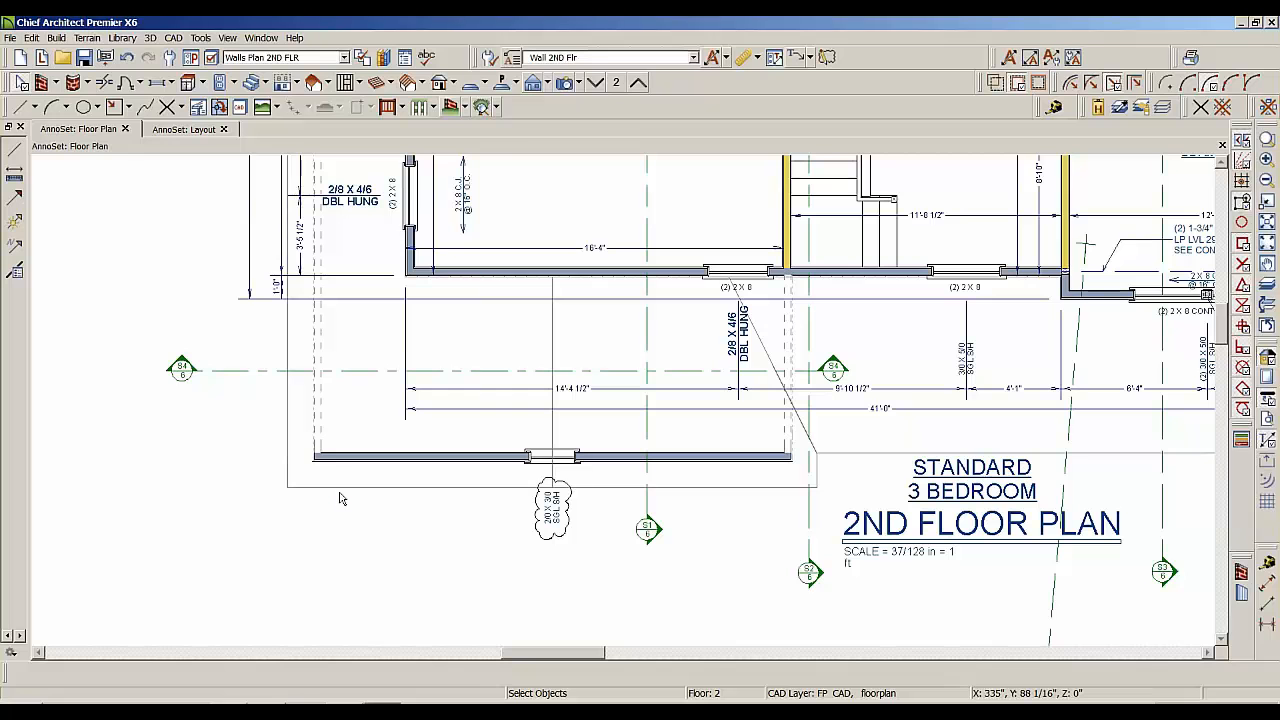
key("ctrl+2")
left_click_drag(352, 491, 324, 558, "ctrl")
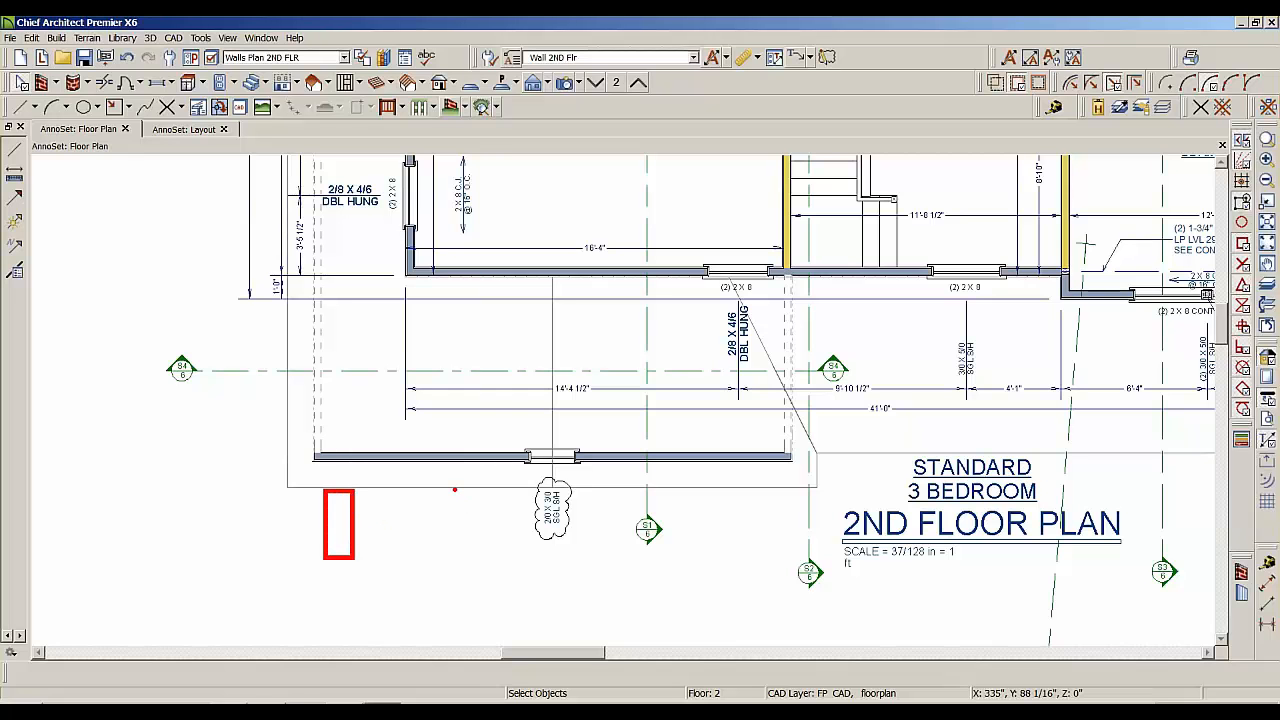
left_click_drag(455, 490, 417, 603, "ctrl+shift")
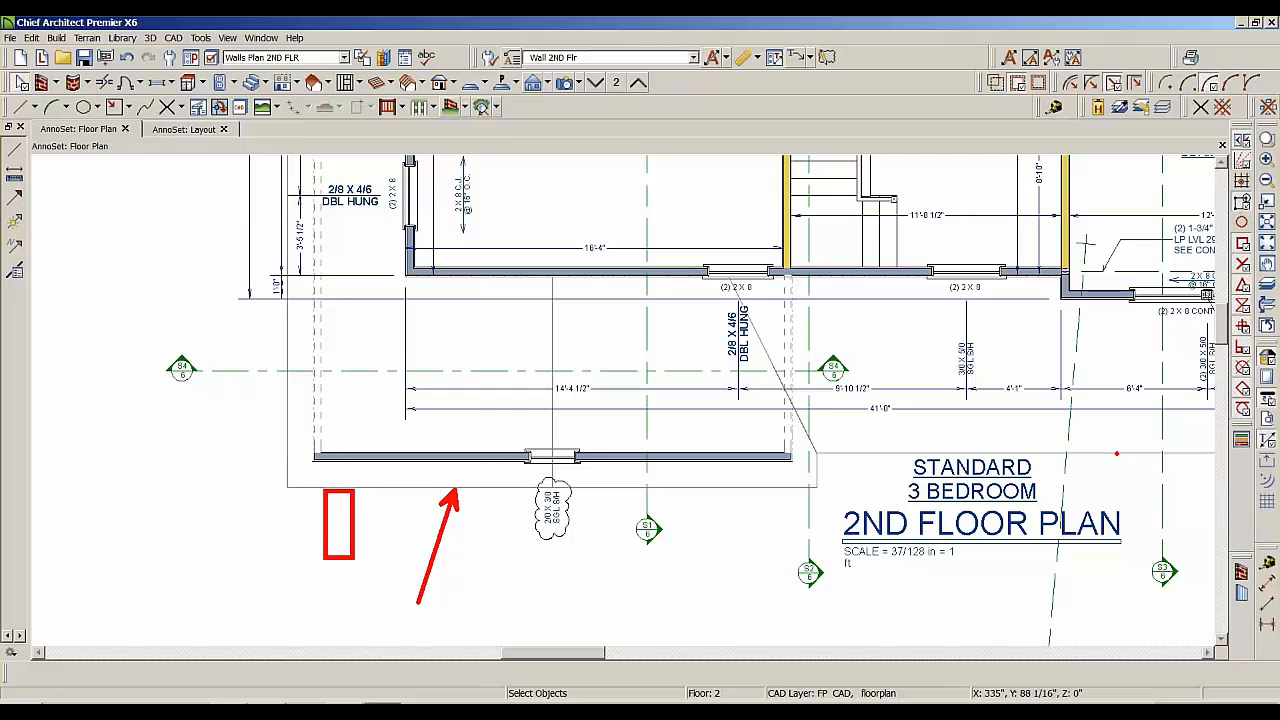
left_click_drag(1116, 454, 1197, 521, "ctrl+shift")
key("e")
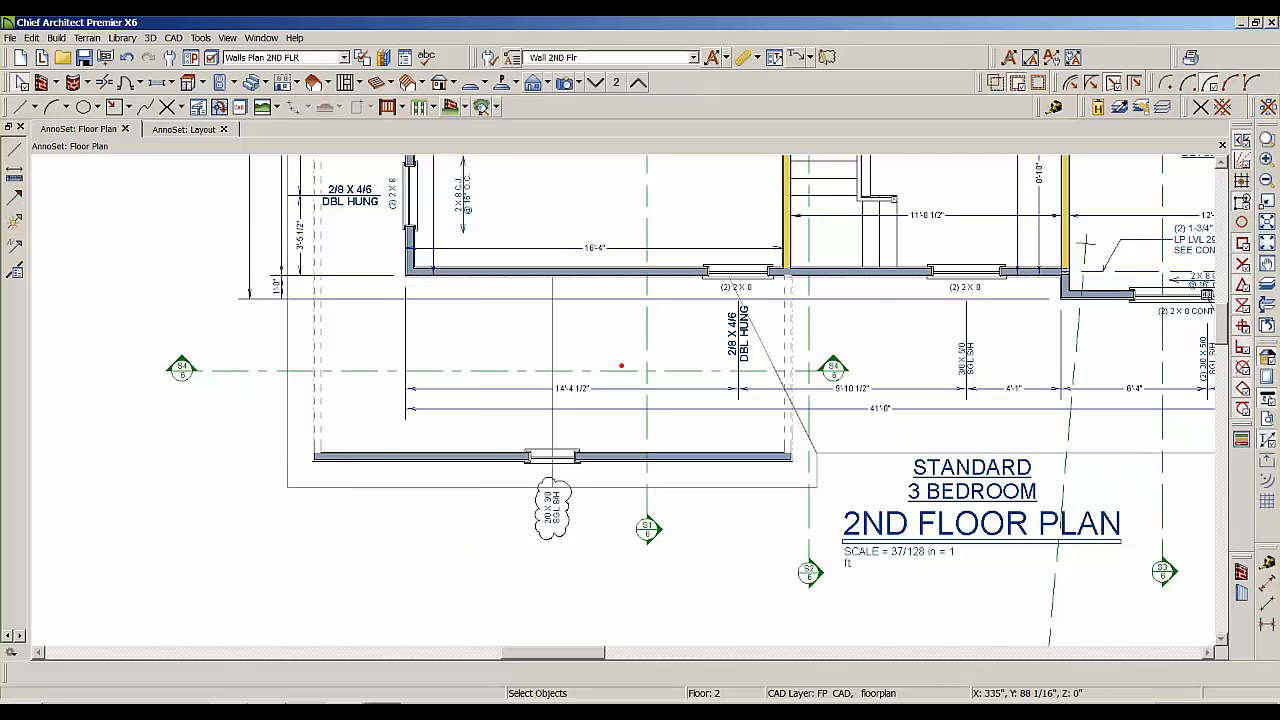
key("Escape")
key("l")
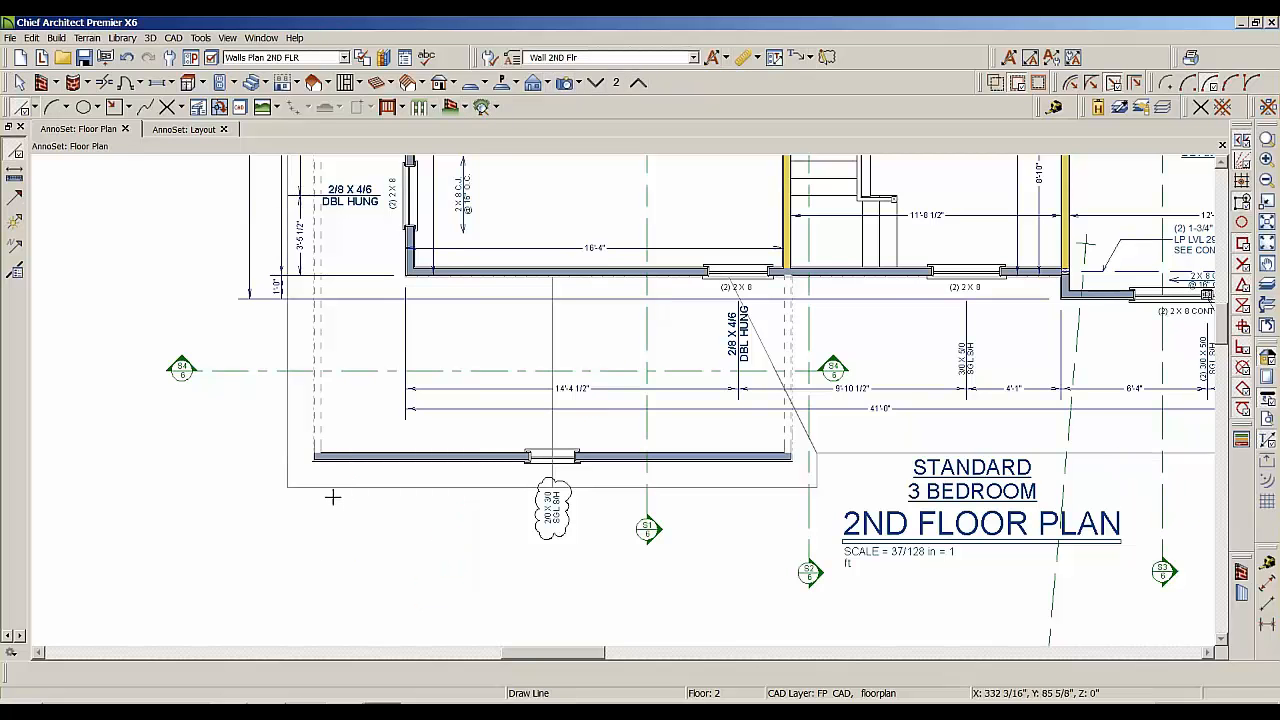
scroll(330, 502, "down", 10)
scroll(523, 395, "up", 3)
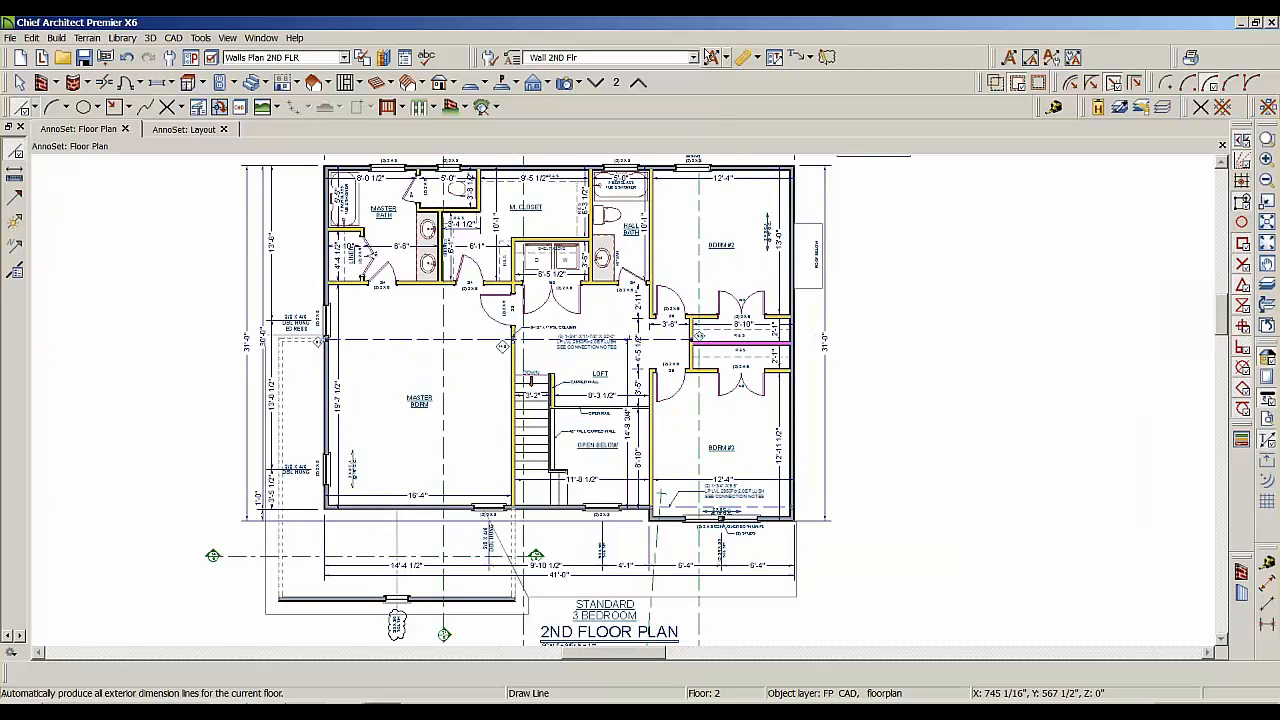
Switch the second floor to the Roof Annotations set and inspect the roof framing plan with its notes.
left_click(694, 58)
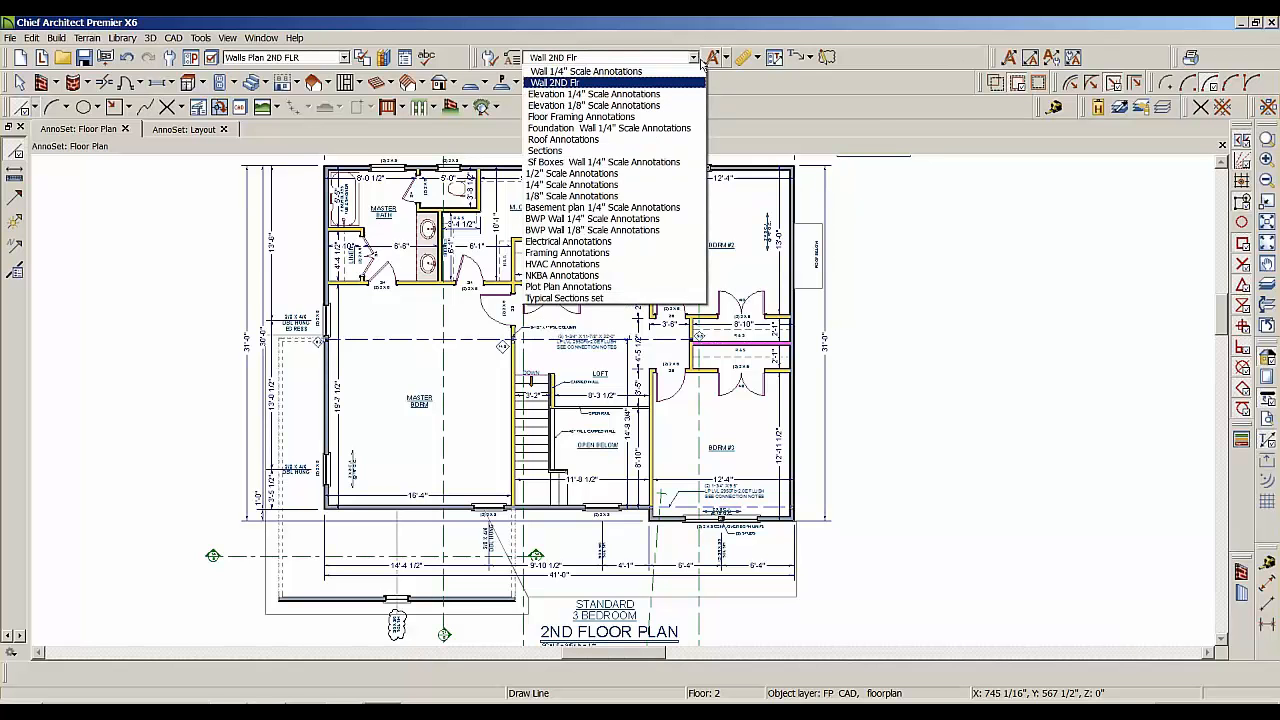
left_click(672, 139)
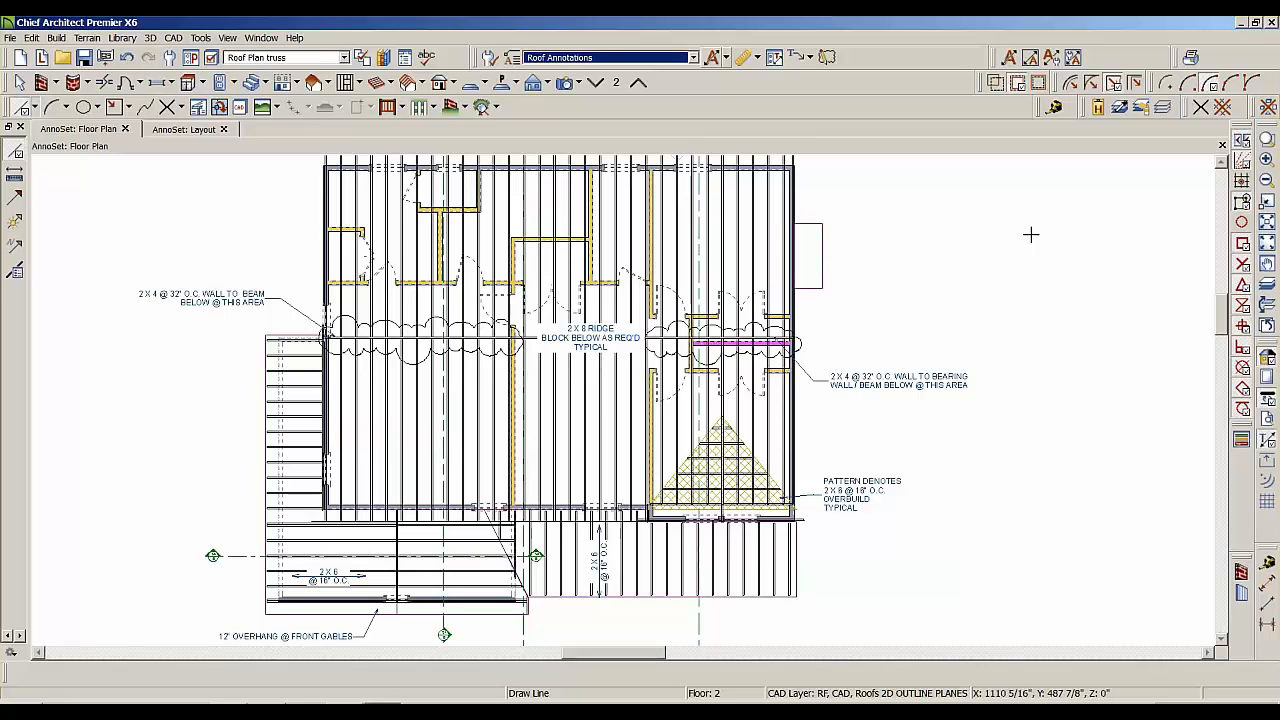
key("F6")
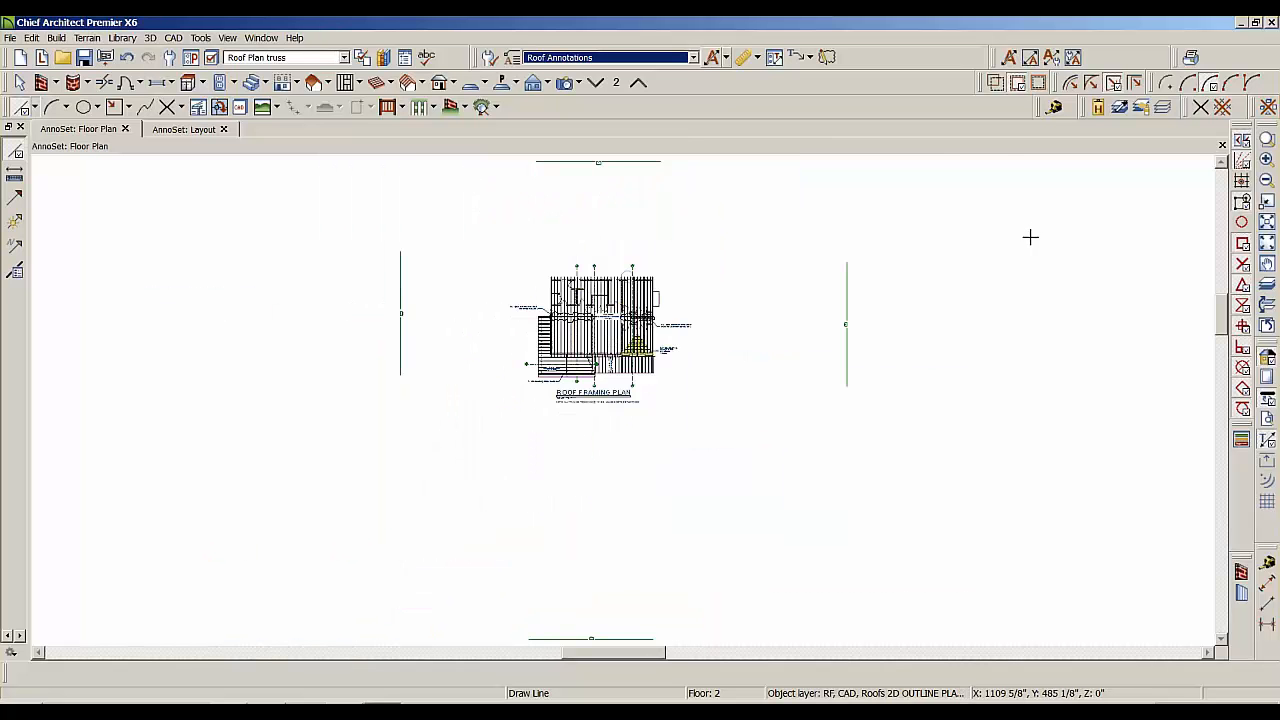
scroll(583, 301, "up", 4)
scroll(583, 305, "up", 3)
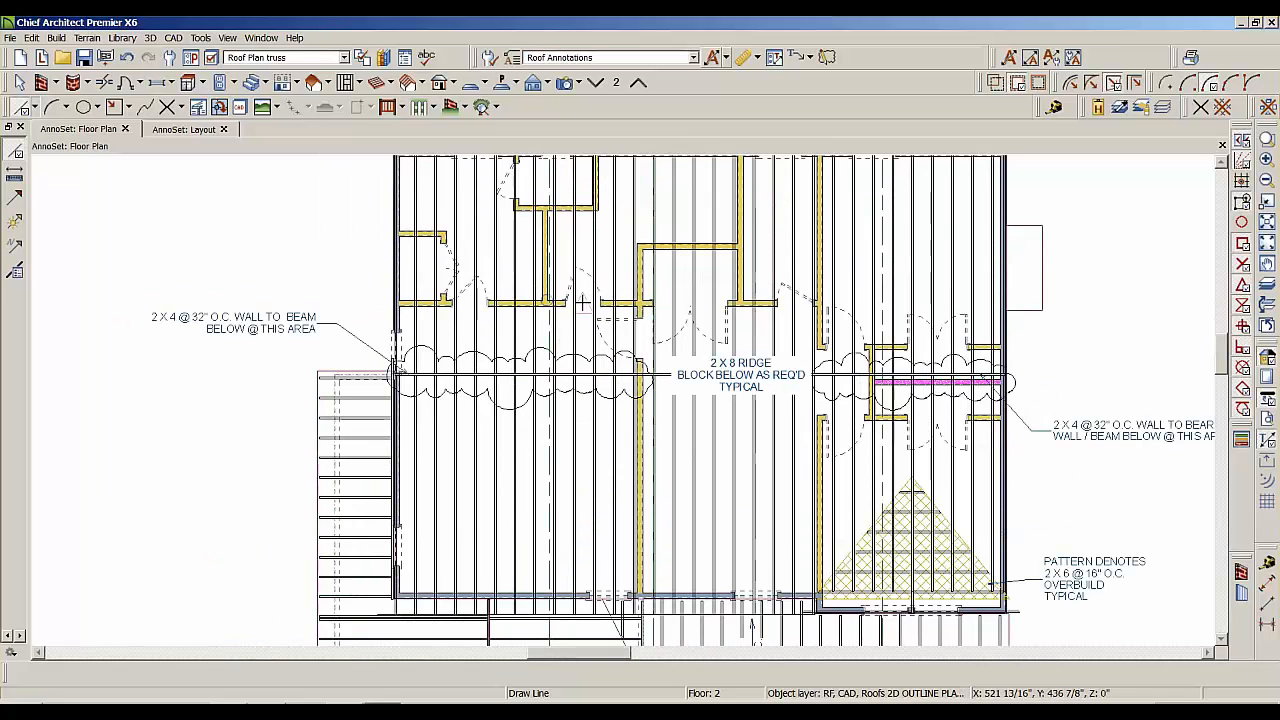
scroll(583, 309, "down", 1)
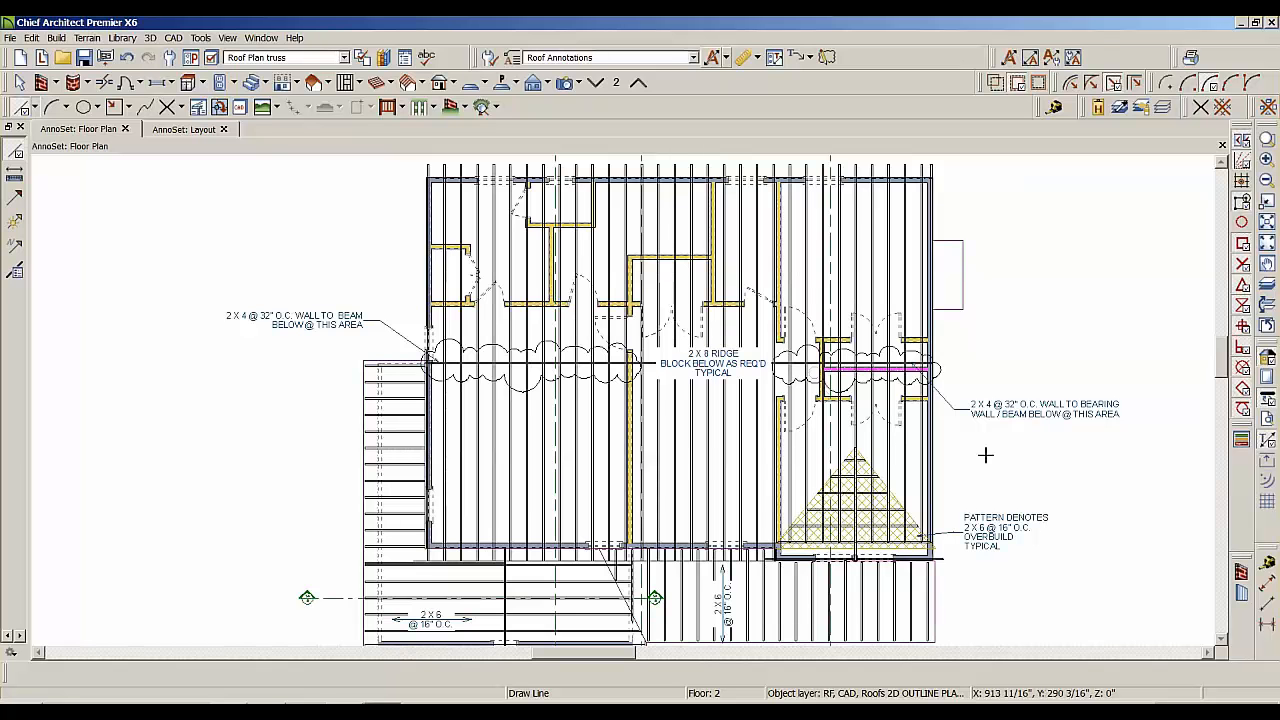
Check the layer assigned to the "2 X 4 @ 32" O.C. WALL TO BEARING WALL" note in its line style specification, leaving it unmodified.
key("Escape")
left_click(1033, 420)
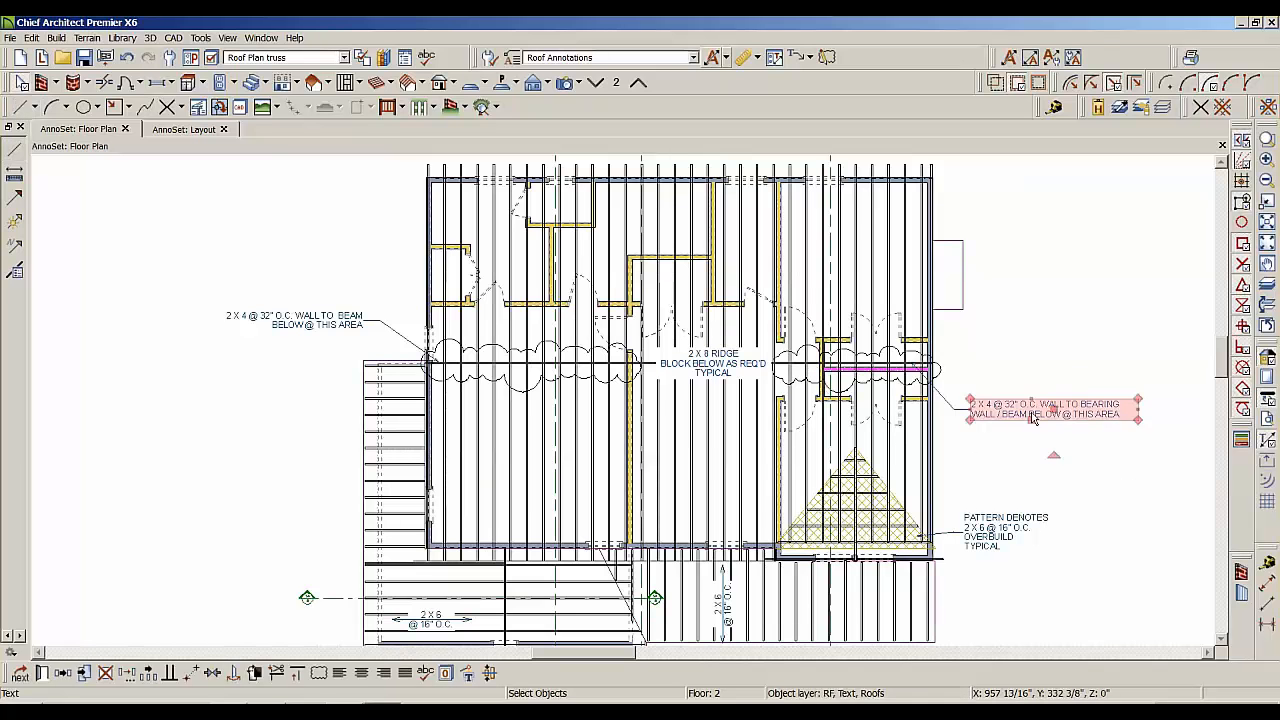
double_click(1033, 418)
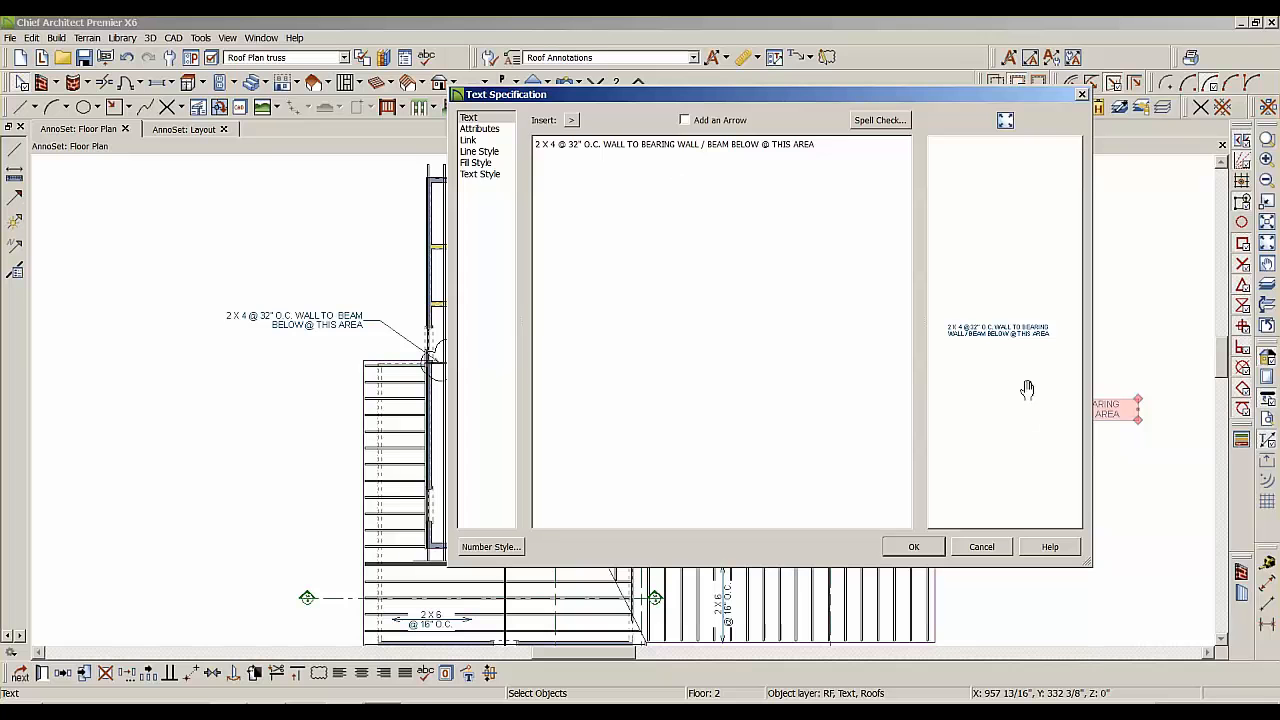
left_click(466, 151)
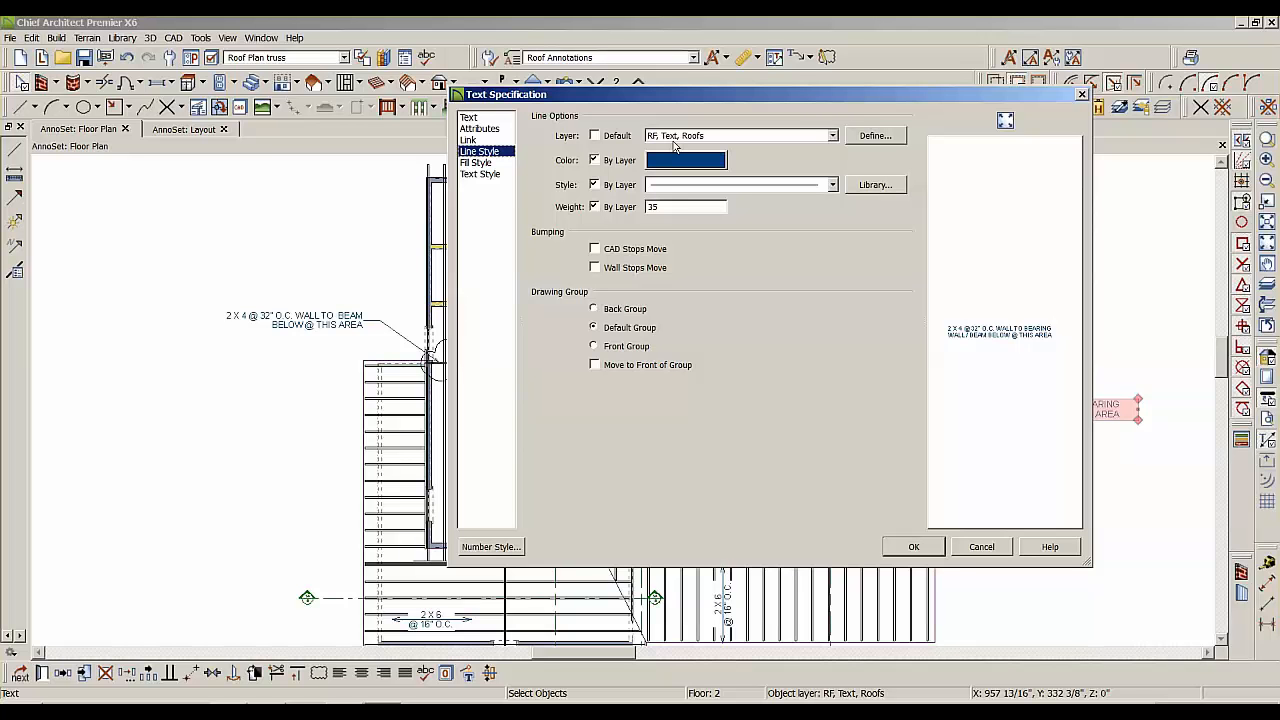
left_click(980, 547)
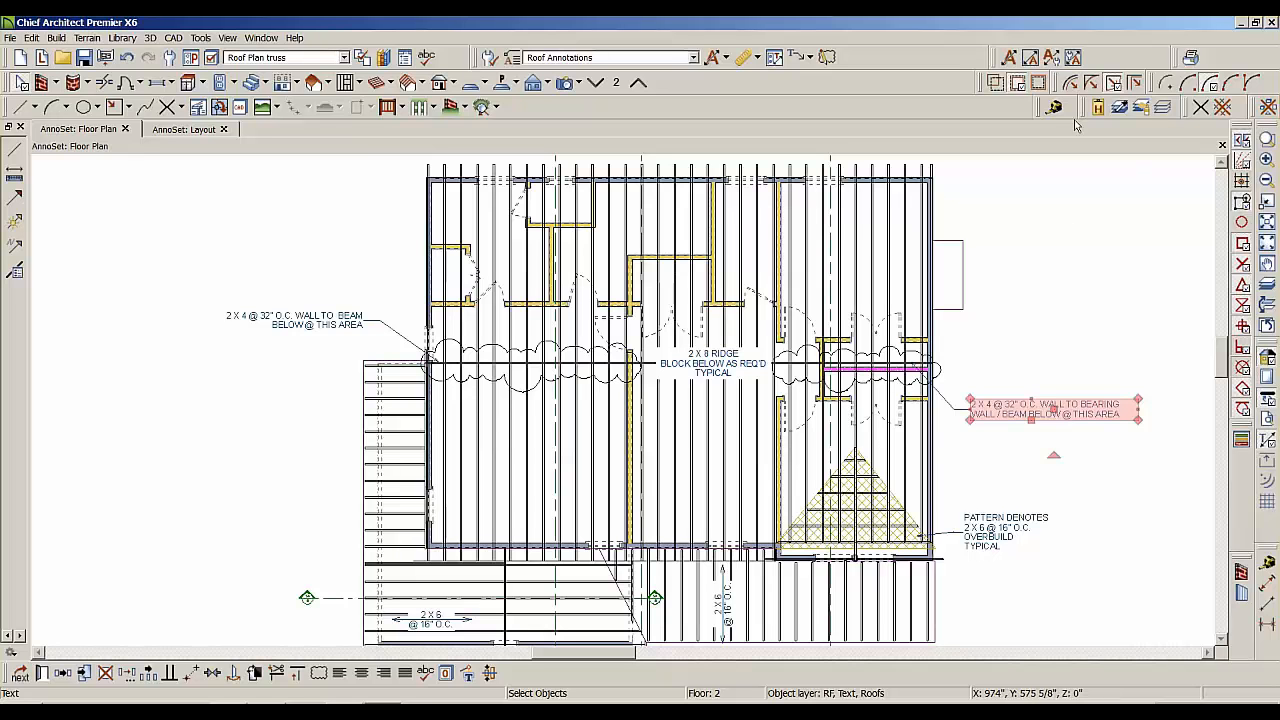
Change the active annotation set from the roof view to BWP Wall 1/8" Scale Annotations.
left_click(696, 60)
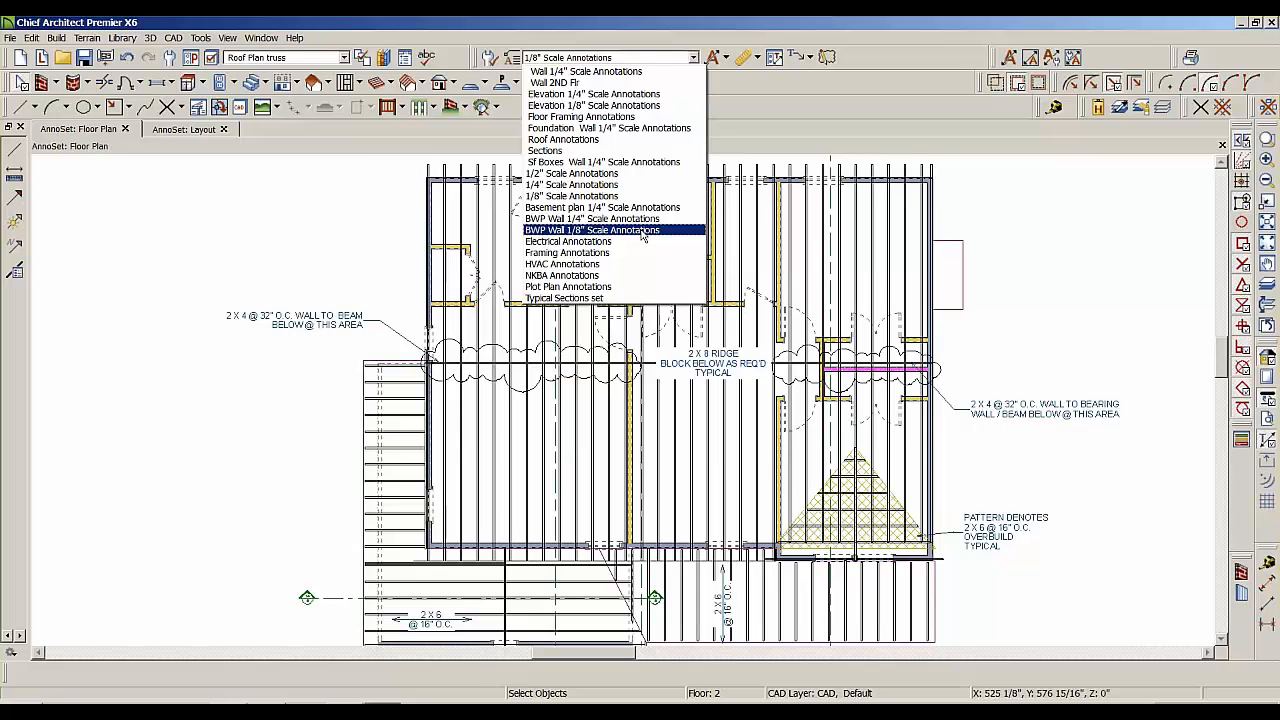
left_click(643, 231)
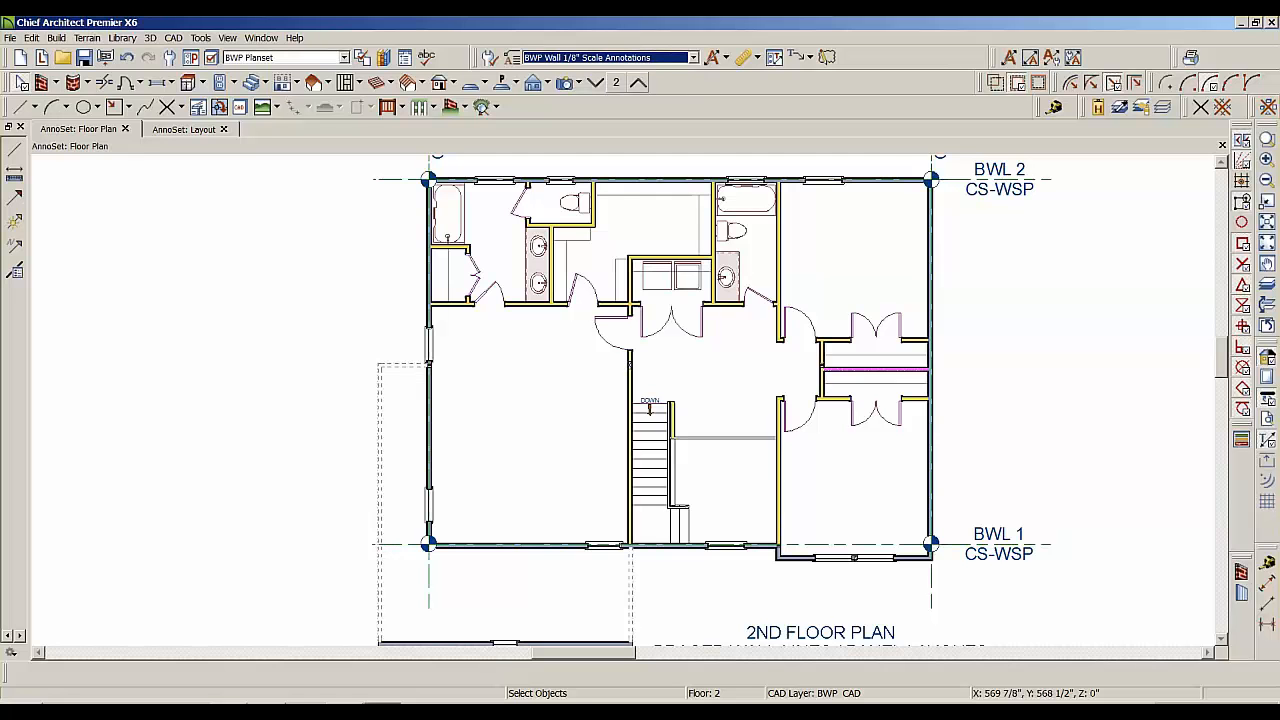
left_click(500, 80)
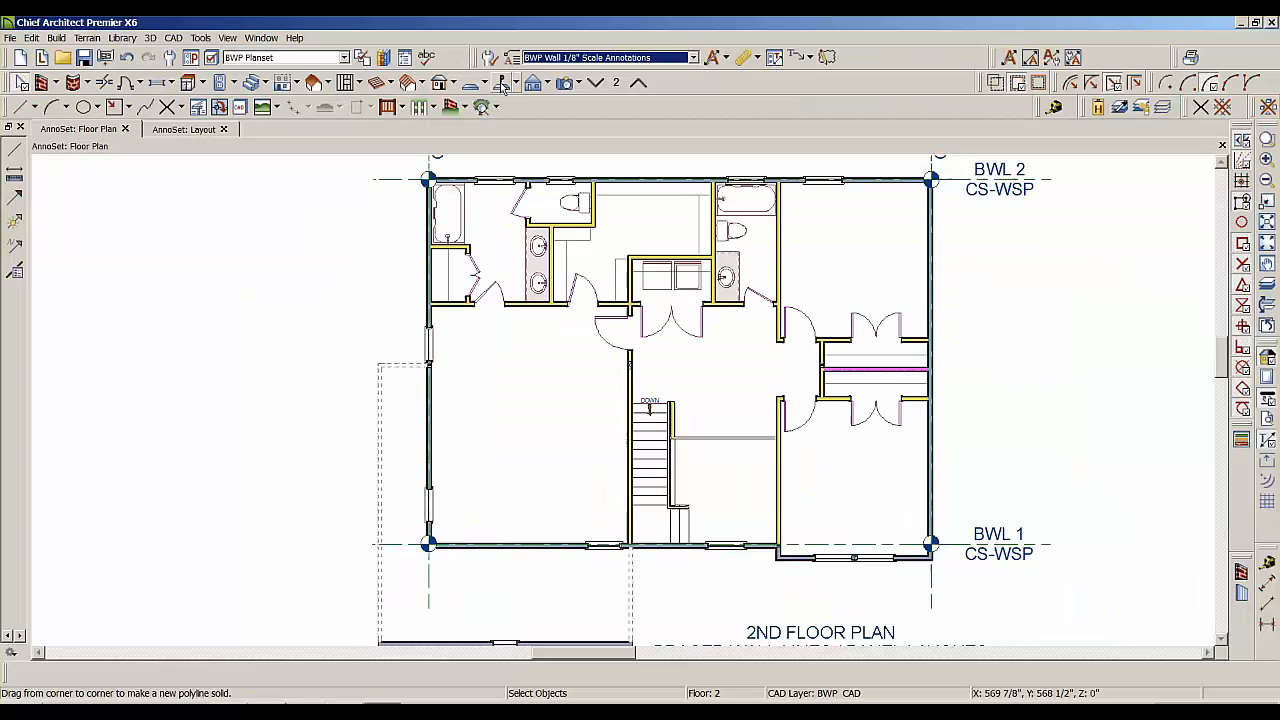
Review the CAD layer, dimension, text, callout, marker, arrow and layer set assignments of the BWP Wall 1/8" Scale annotation set, discarding any edits.
left_click(513, 60)
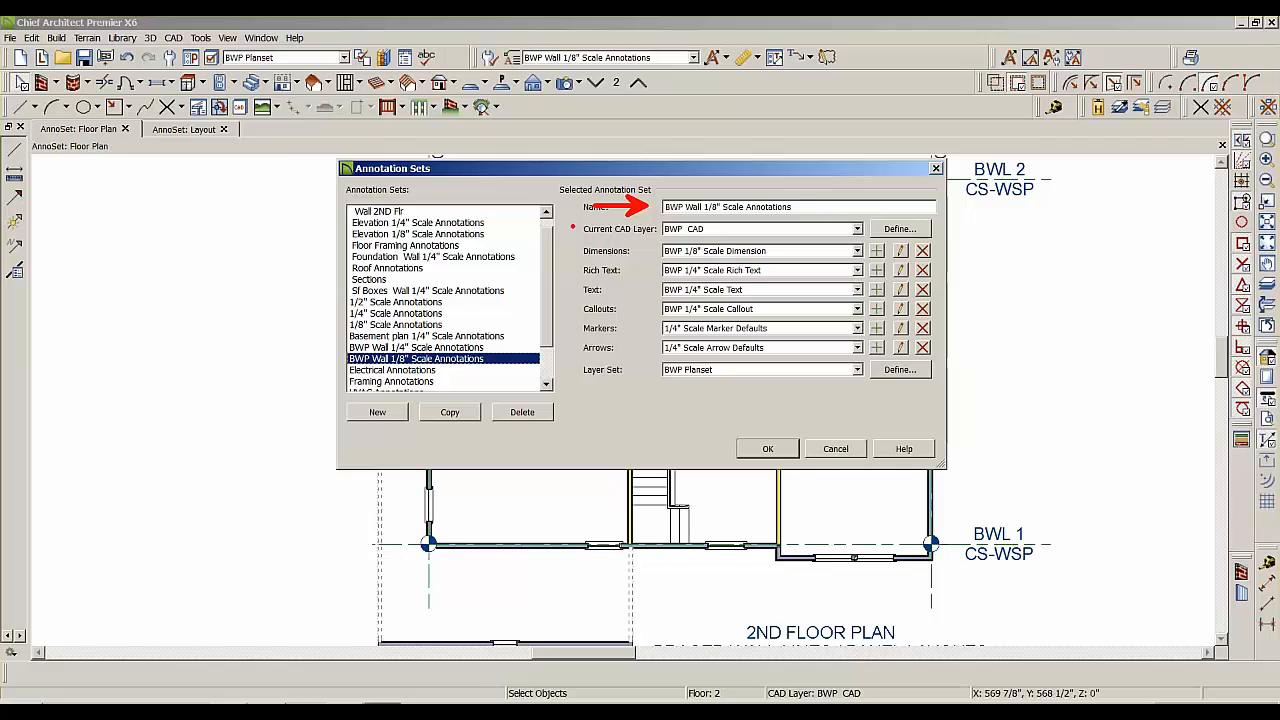
left_click_drag(570, 224, 511, 228, "ctrl+shift")
left_click_drag(576, 251, 525, 251, "ctrl+shift")
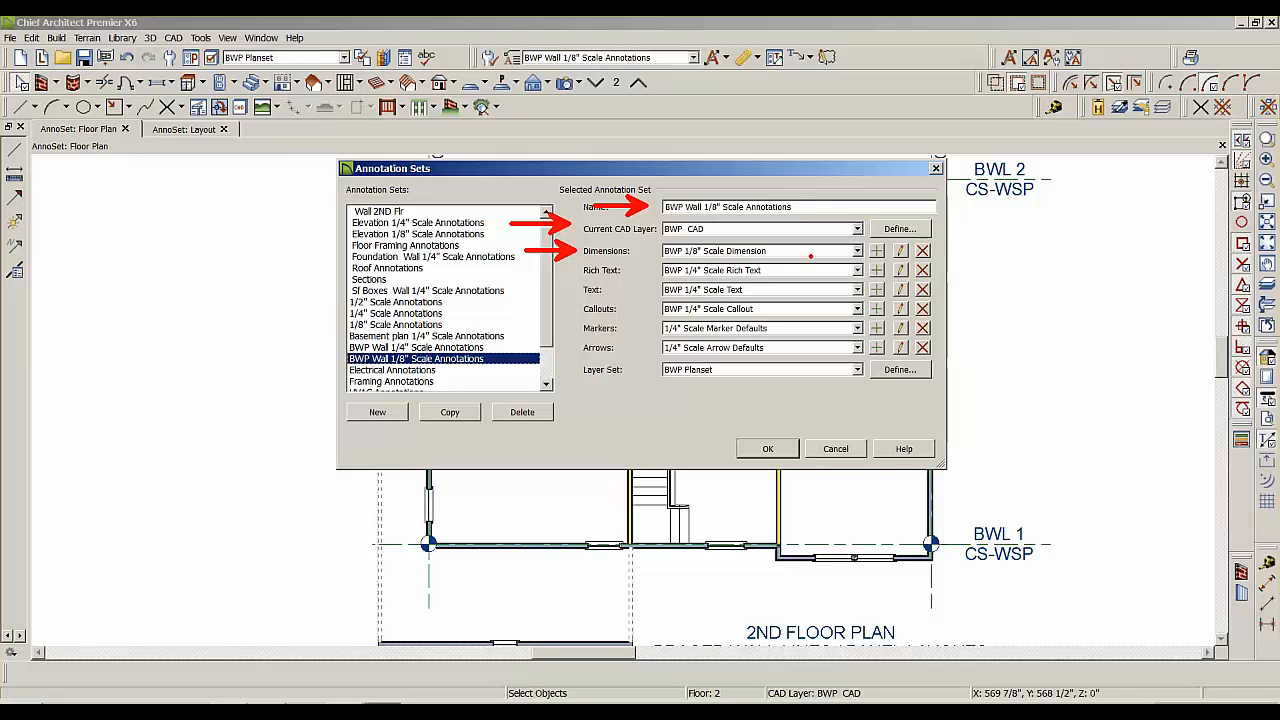
left_click_drag(791, 251, 812, 253)
left_click_drag(773, 269, 855, 265)
left_click_drag(767, 293, 828, 289)
mouse_move(766, 316)
left_mouse_down()
mouse_move(828, 311)
mouse_move(836, 351)
left_mouse_up()
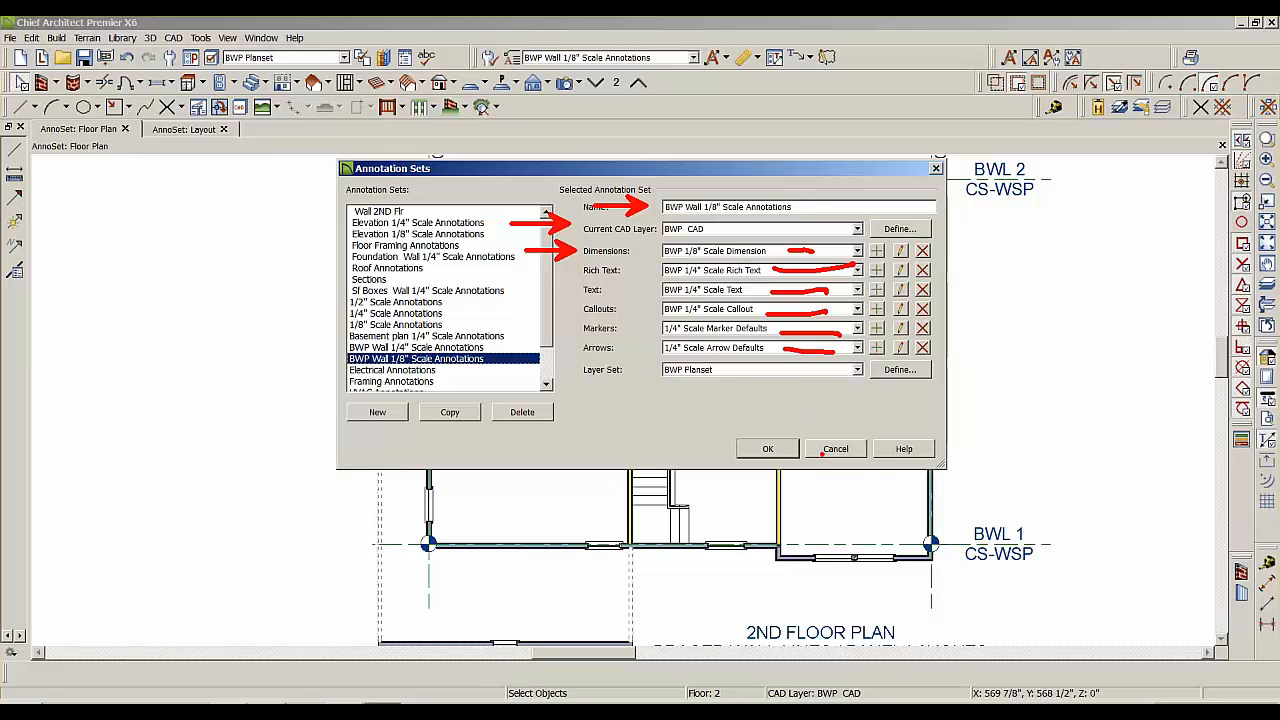
key("Escape")
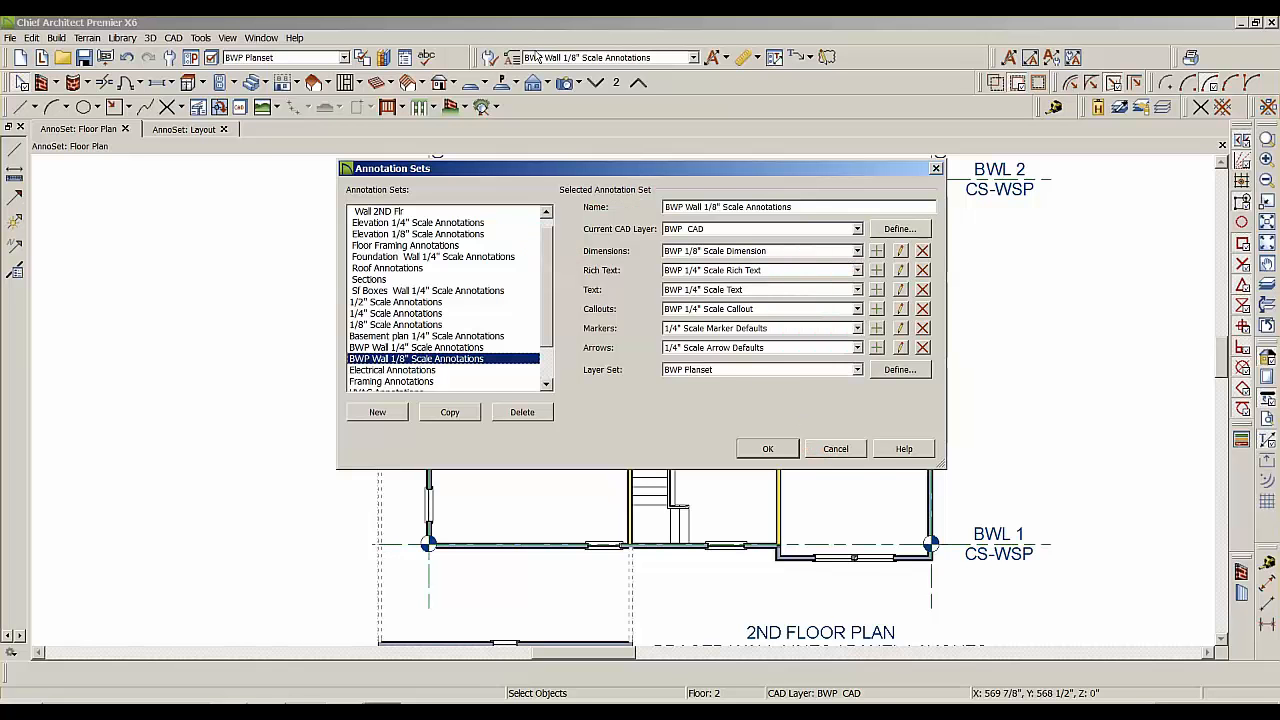
left_click(811, 450)
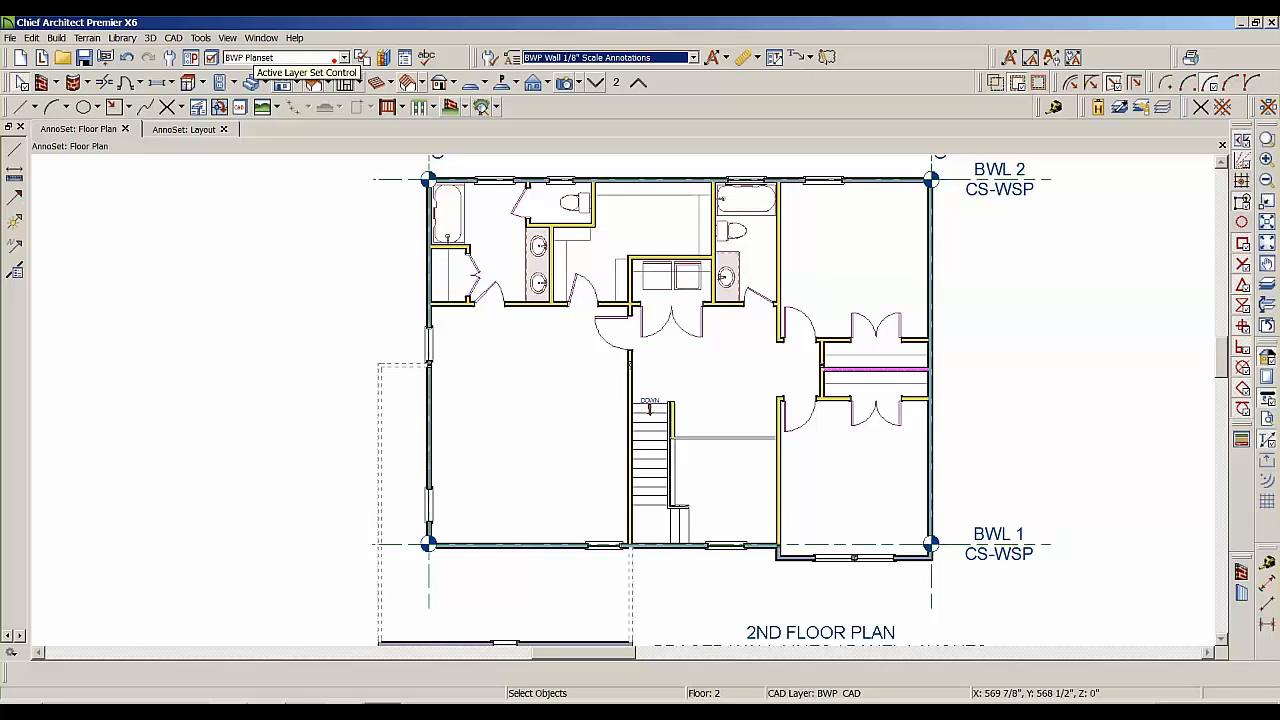
left_click_drag(207, 41, 352, 72)
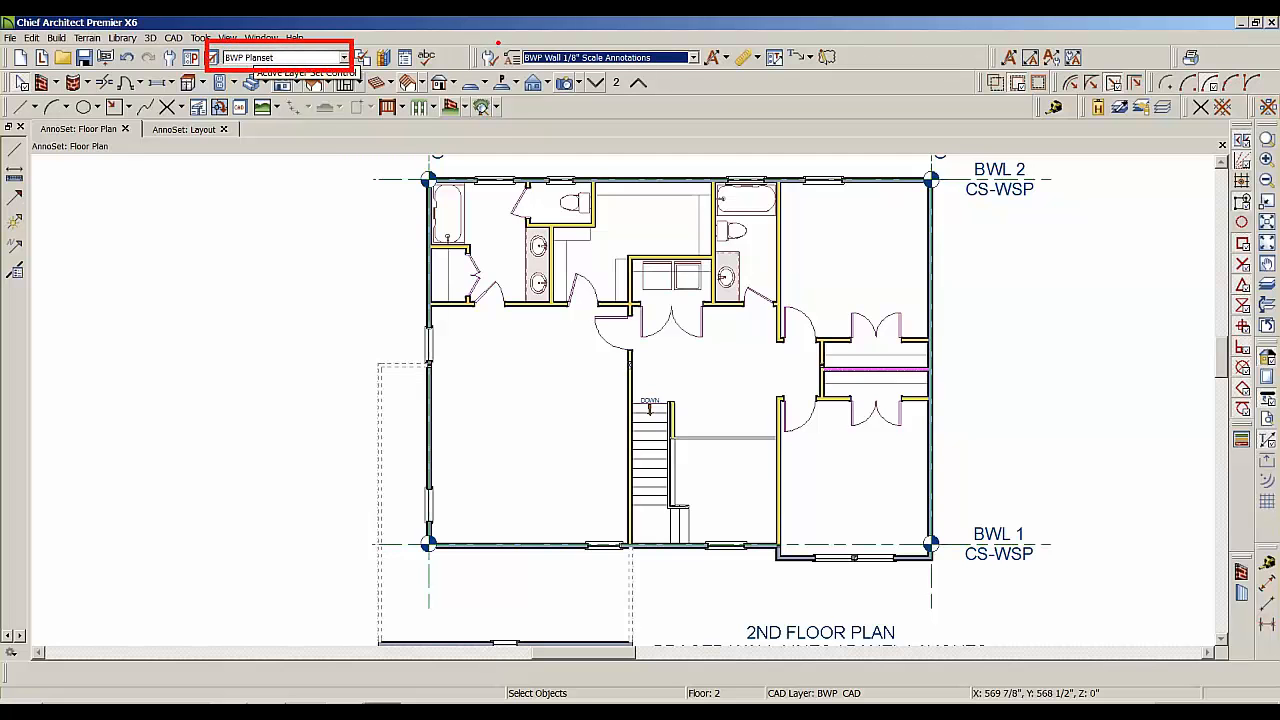
left_click_drag(498, 43, 713, 71)
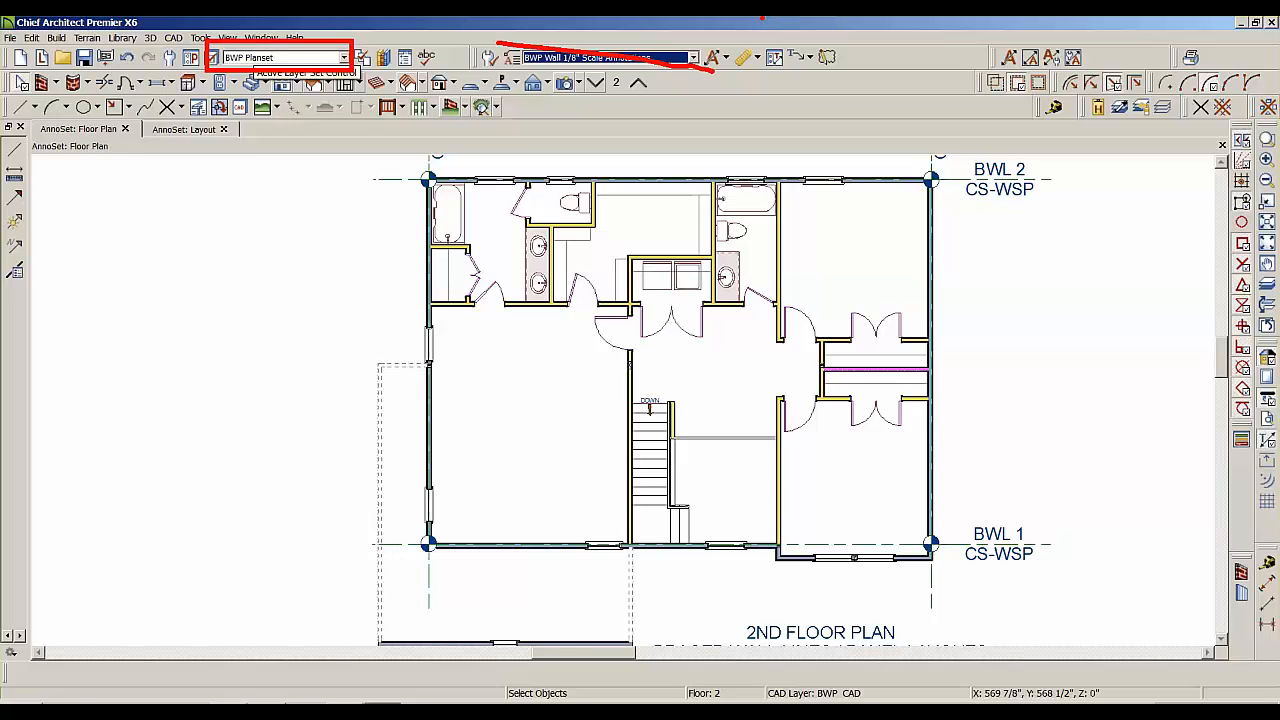
Switch to the Floor Framing Annotations set and view its display on the first floor before returning to the second floor.
left_click(693, 58)
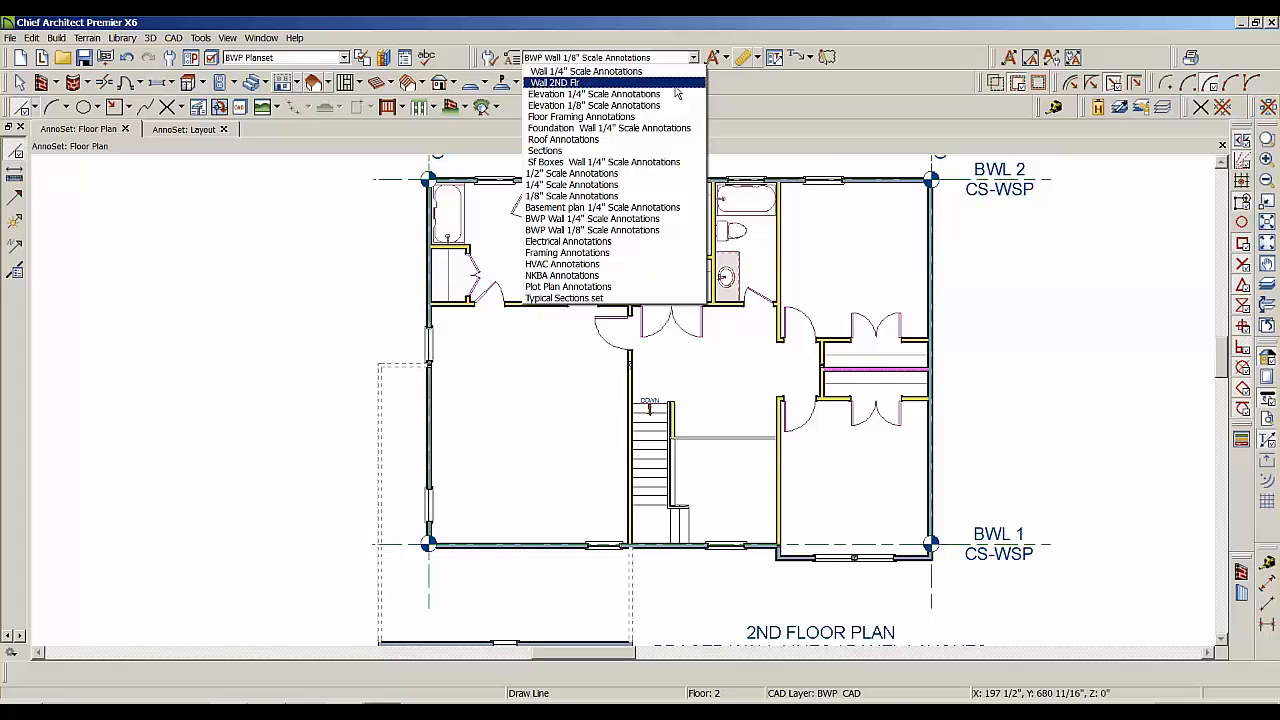
left_click(662, 118)
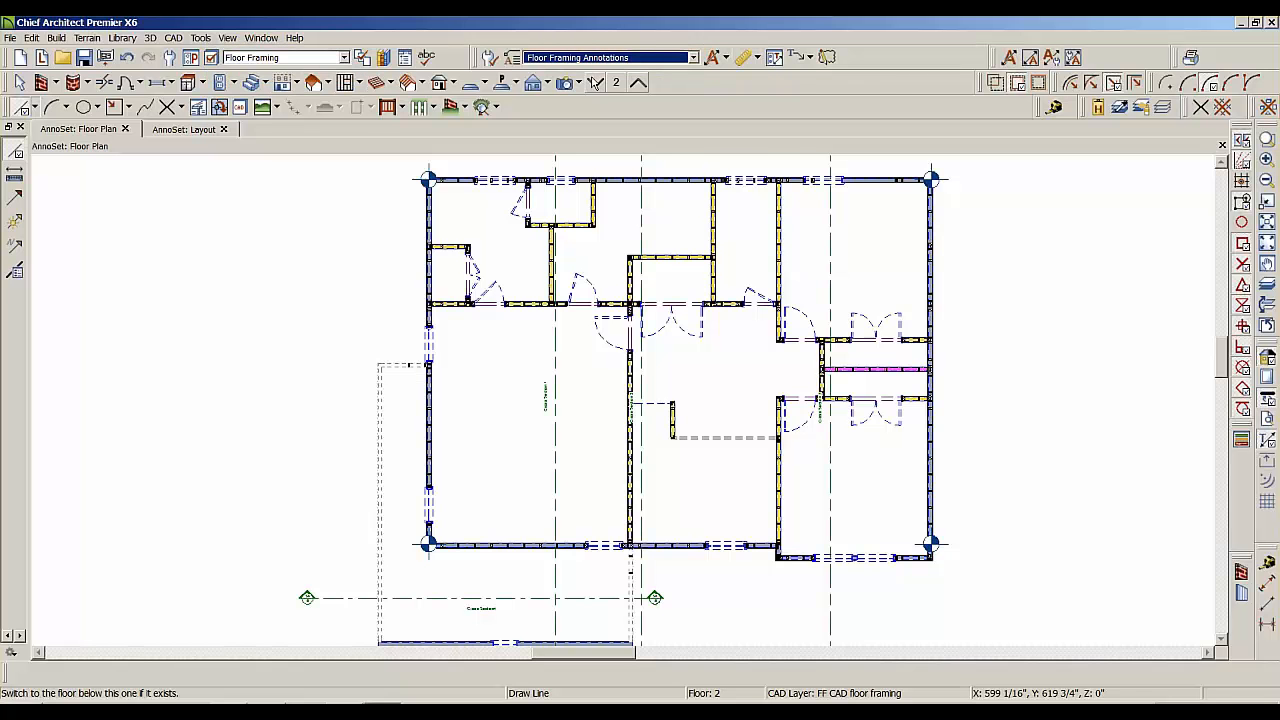
left_click(595, 82)
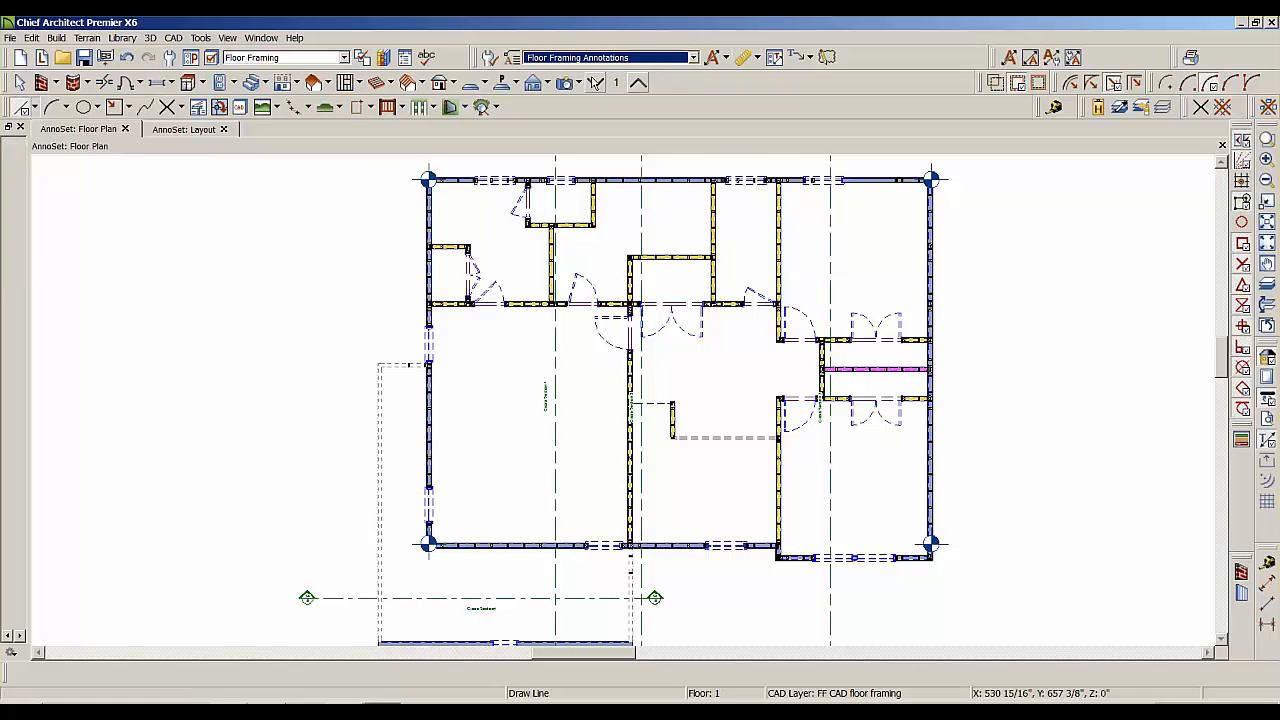
left_click(645, 83)
Make BWP Wall 1/8" Scale Annotations the active annotation set and open its annotation set definition.
left_click(692, 58)
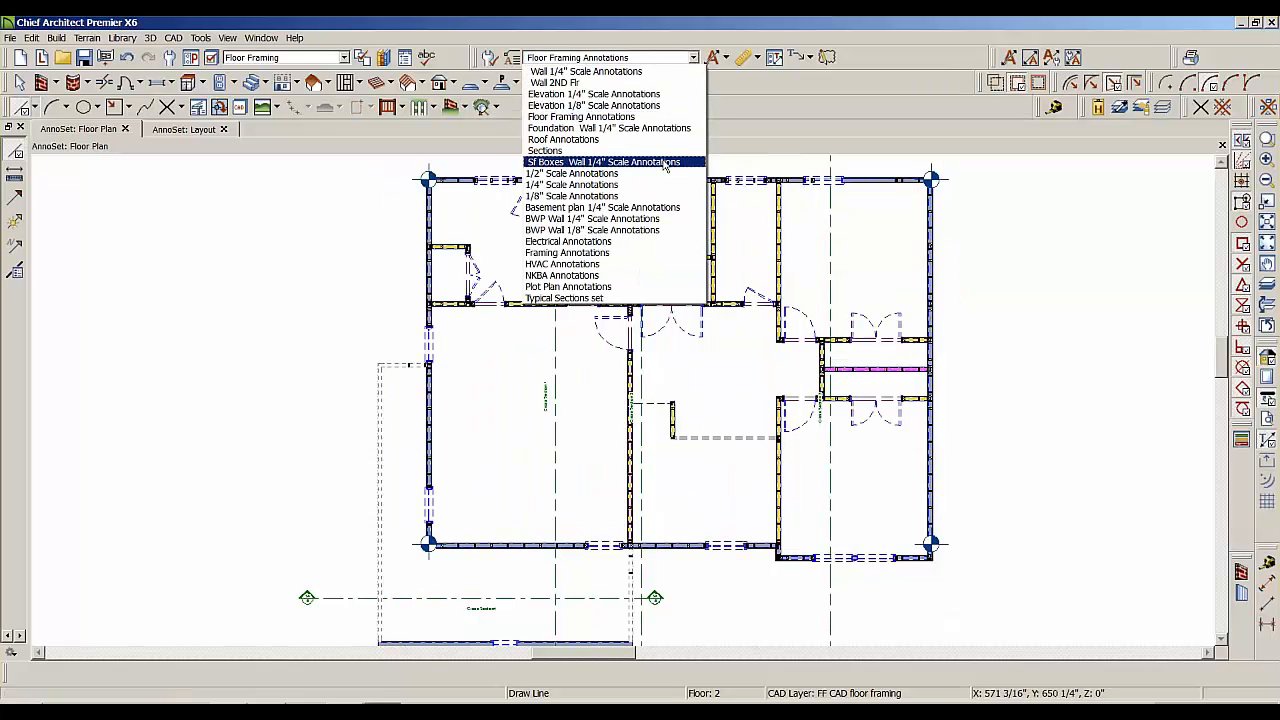
left_click(629, 230)
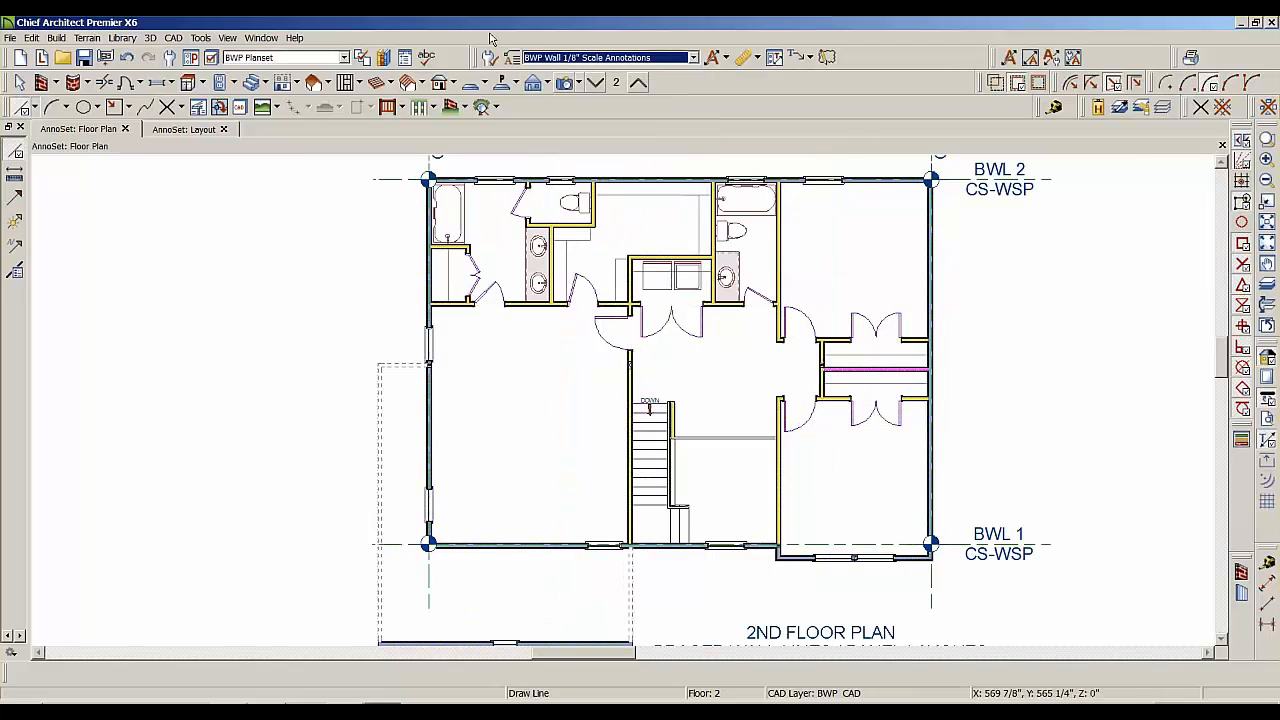
left_click(507, 58)
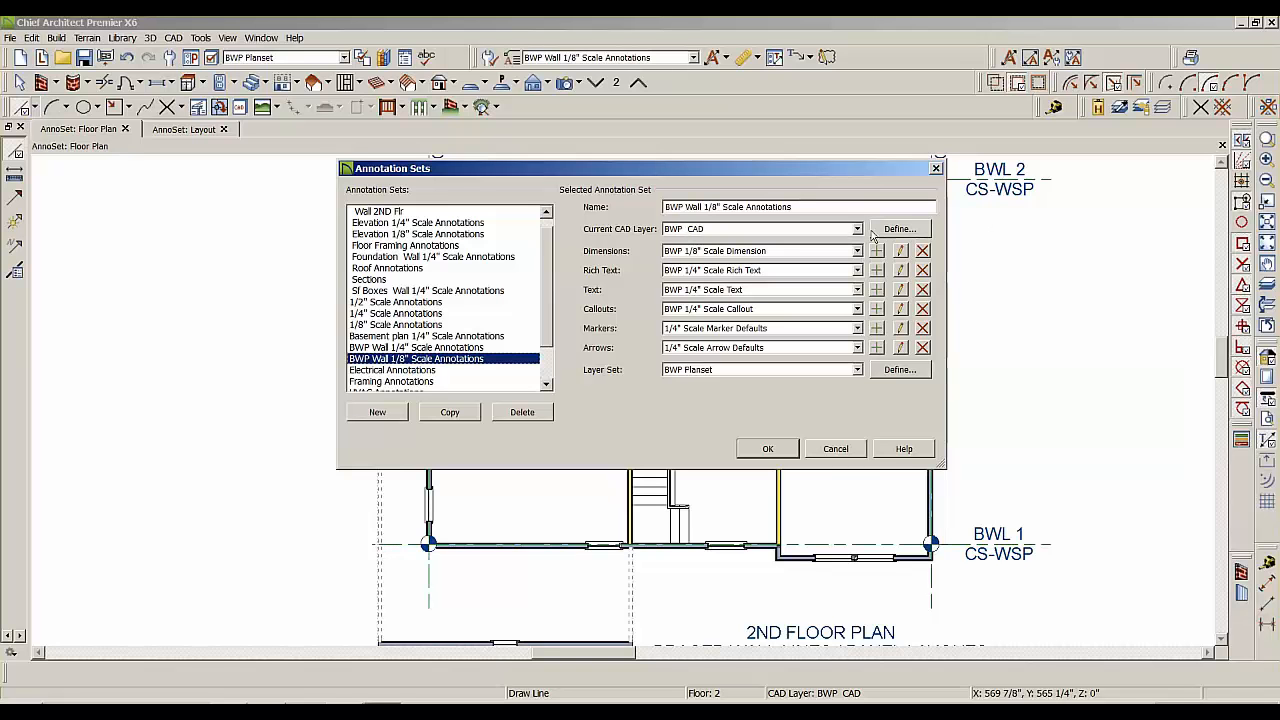
key("ctrl+2")
left_click_drag(726, 231, 770, 234)
left_click_drag(582, 249, 533, 258)
key("Escape")
Inspect the layer and text style in the BWP 1/8" Scale Dimension defaults, leaving them unmodified.
left_click(901, 251)
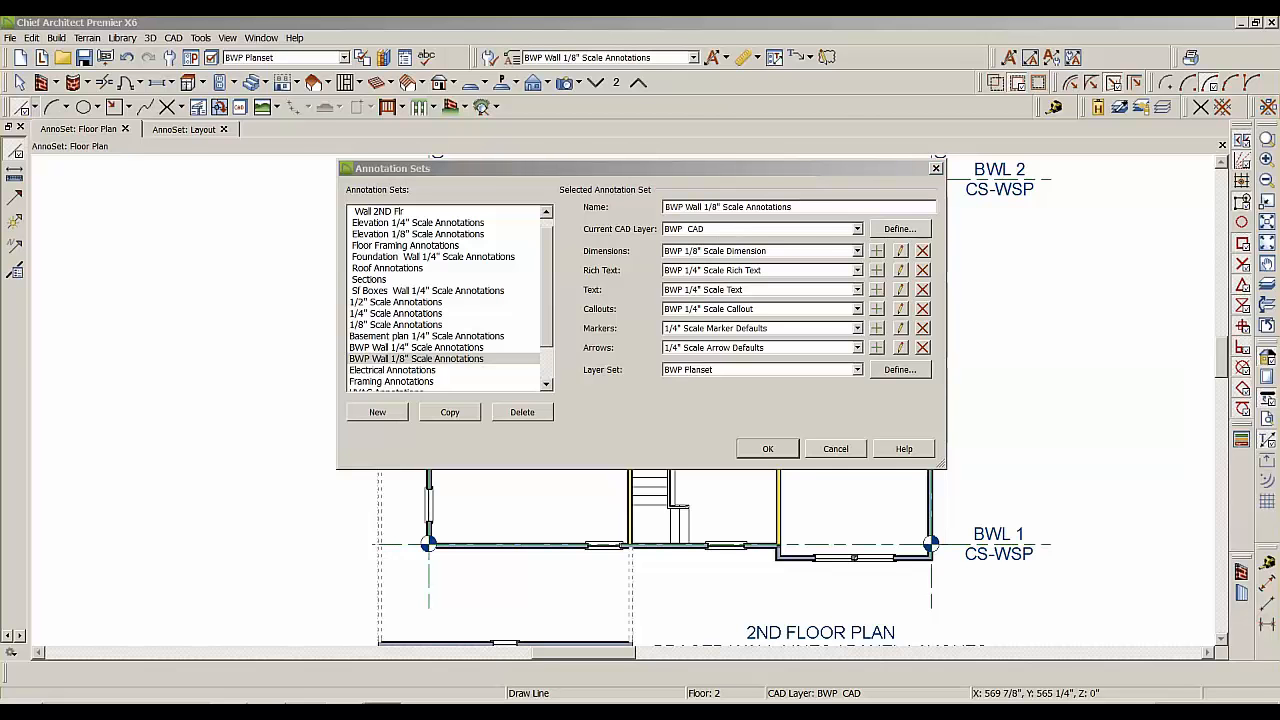
left_click_drag(773, 149, 964, 81)
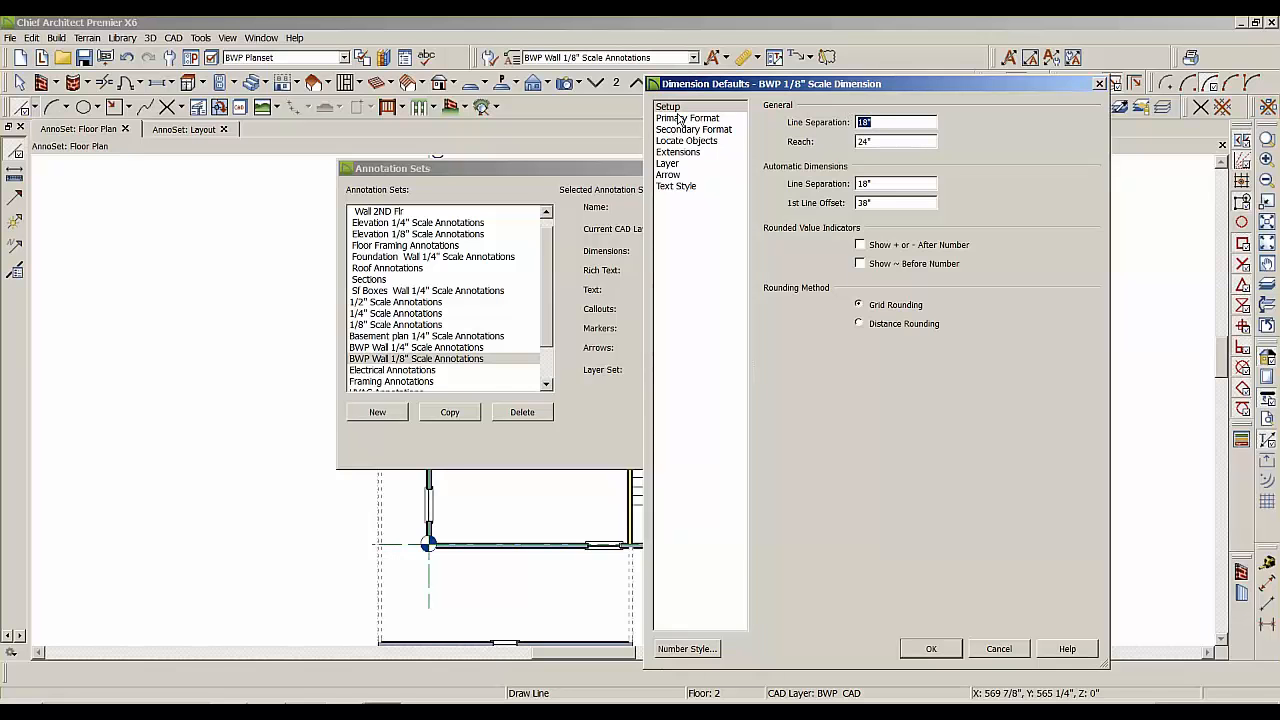
left_click(667, 164)
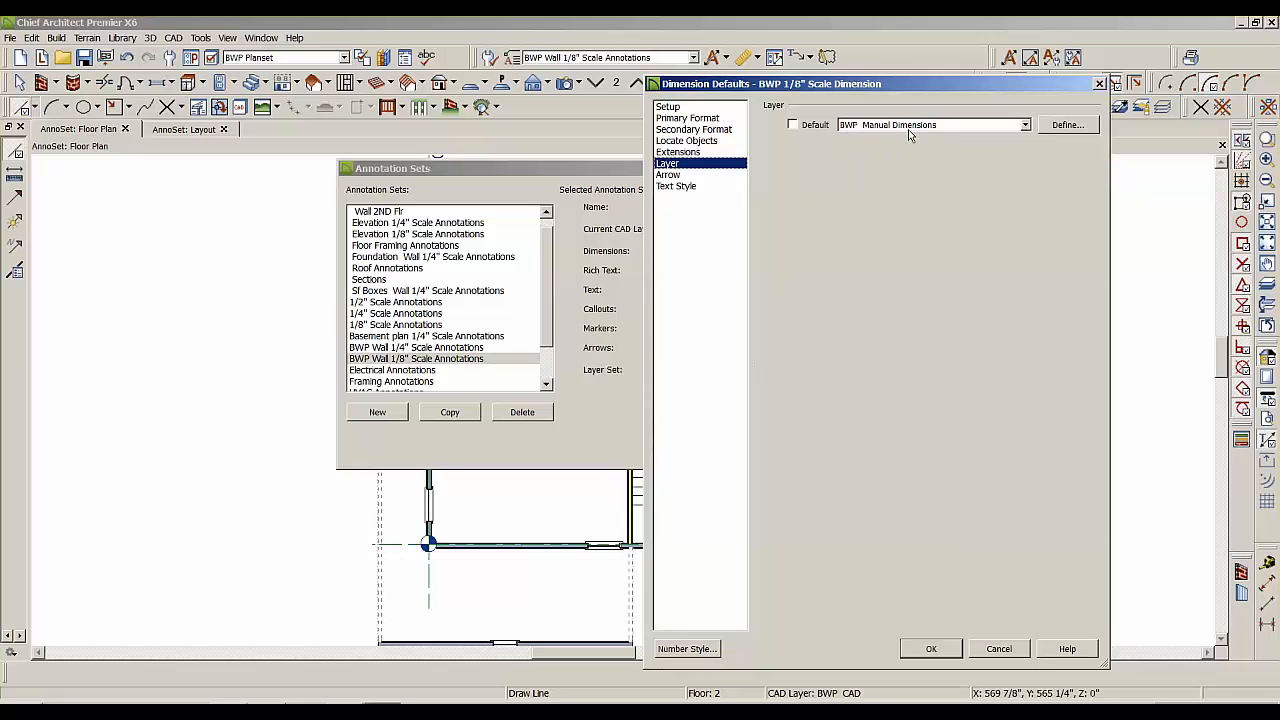
left_click(681, 188)
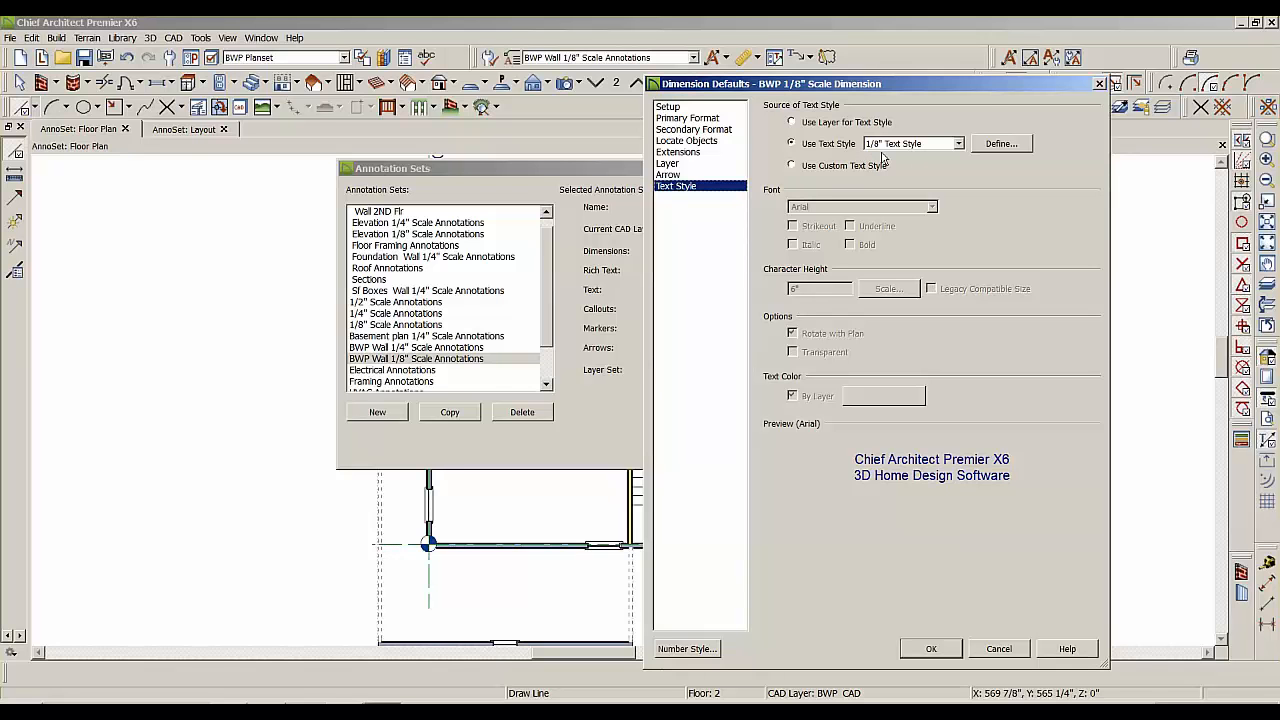
left_click(672, 164)
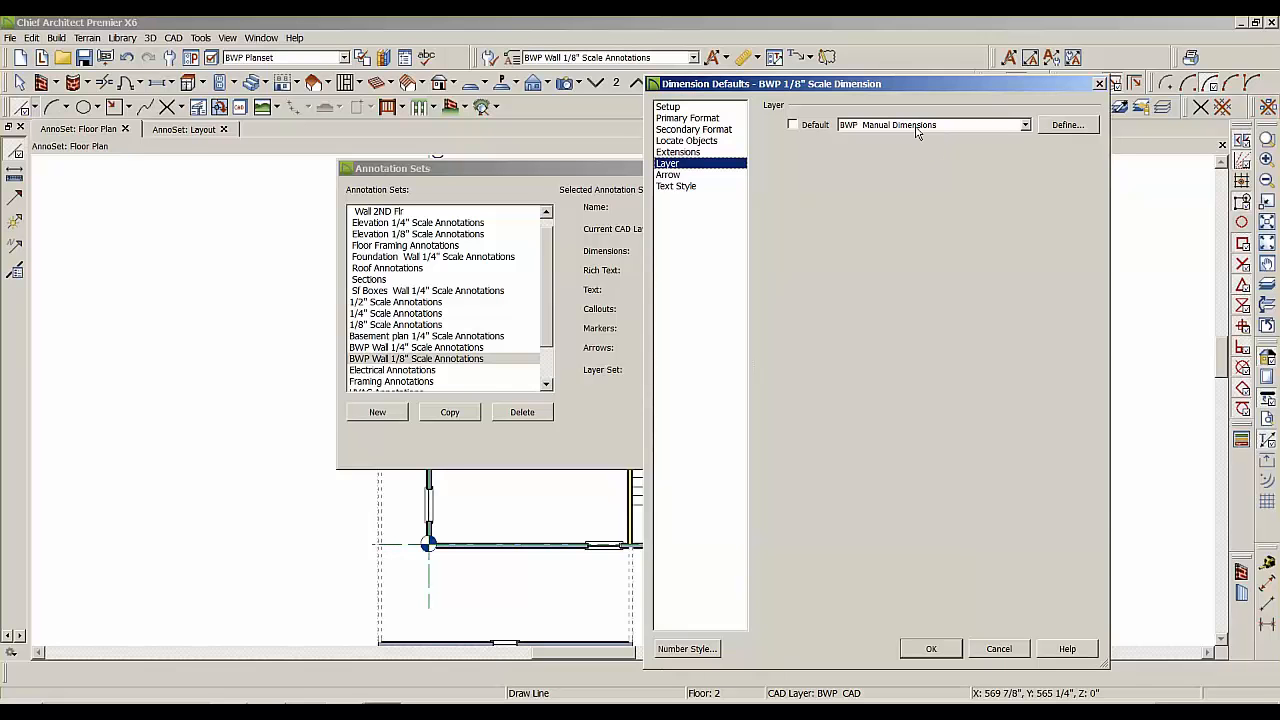
left_click(998, 650)
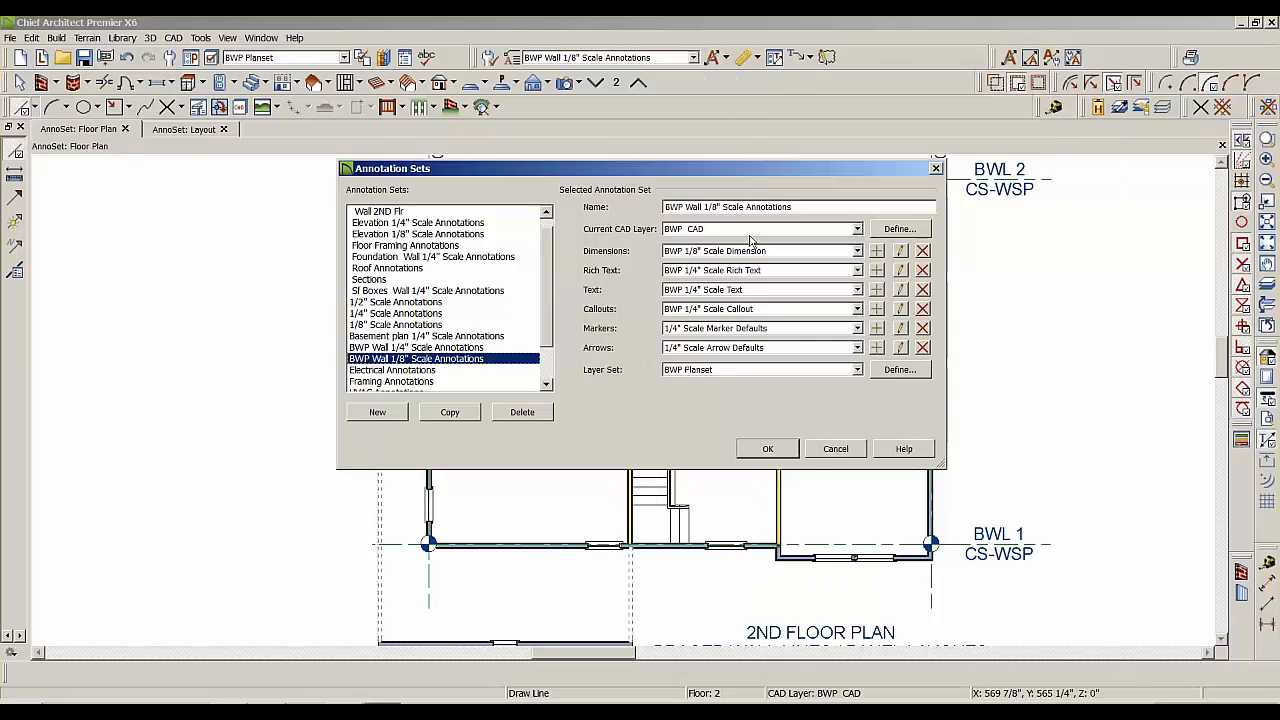
Inspect the appearance and options of the BWP 1/4" Scale Rich Text defaults, discarding any edits.
left_click(900, 270)
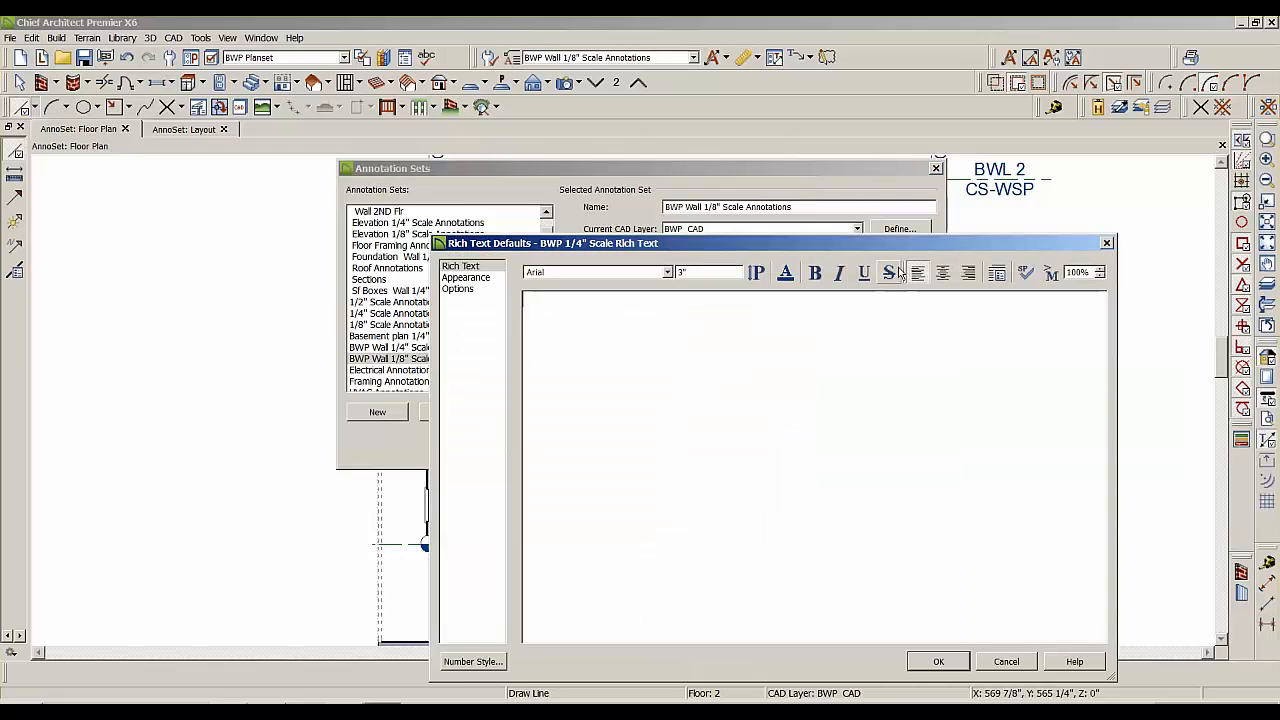
left_click(463, 278)
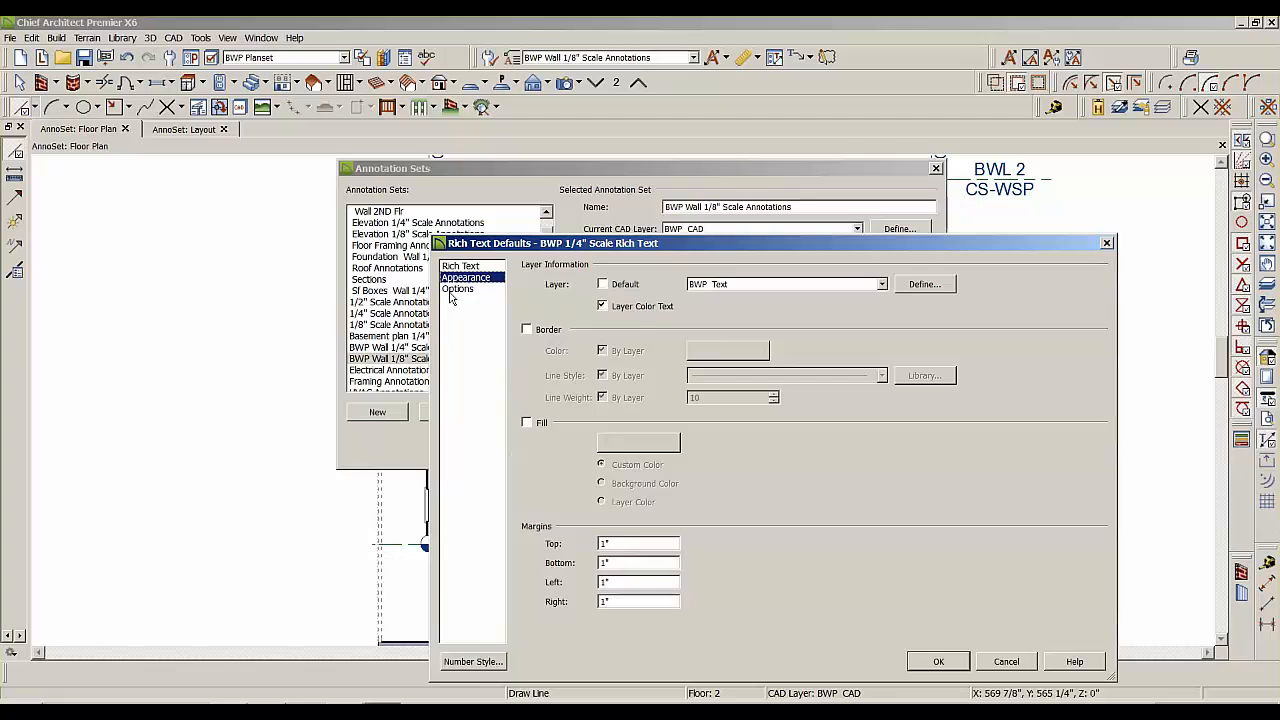
left_click(457, 289)
left_click(1008, 660)
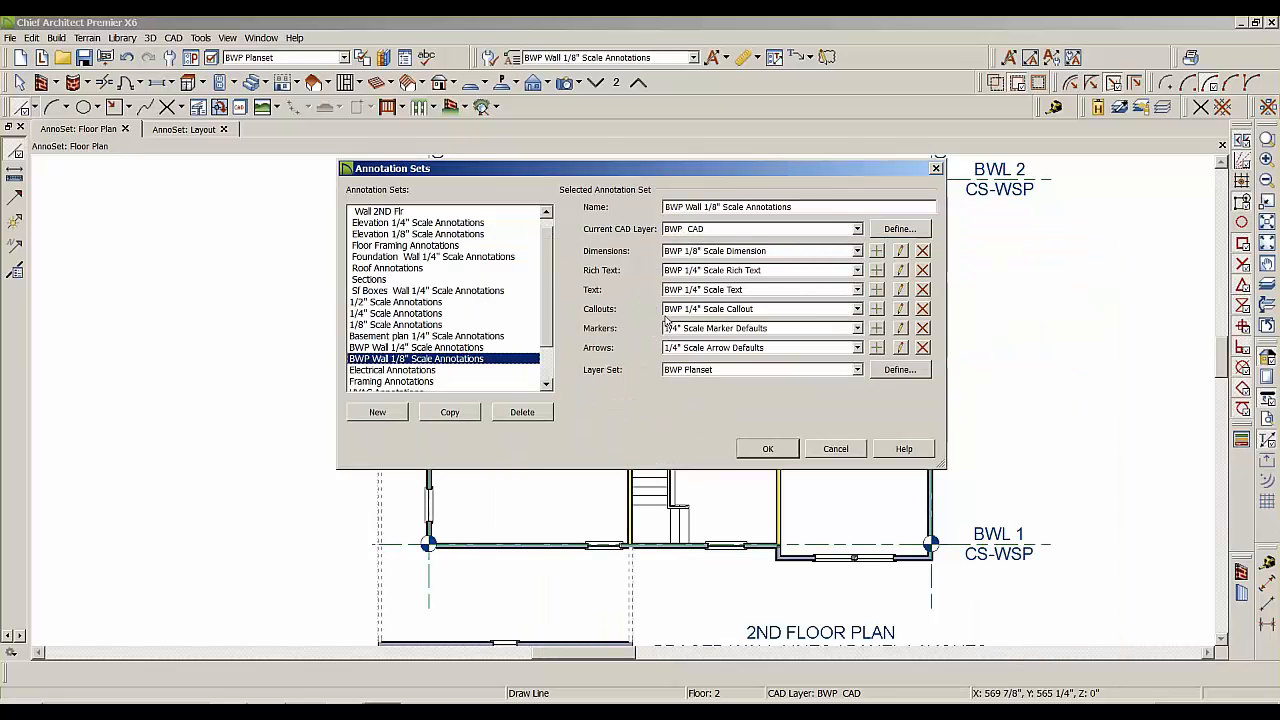
Check the line style layer in the BWP 1/4" Scale Callout defaults without saving changes.
left_click(899, 310)
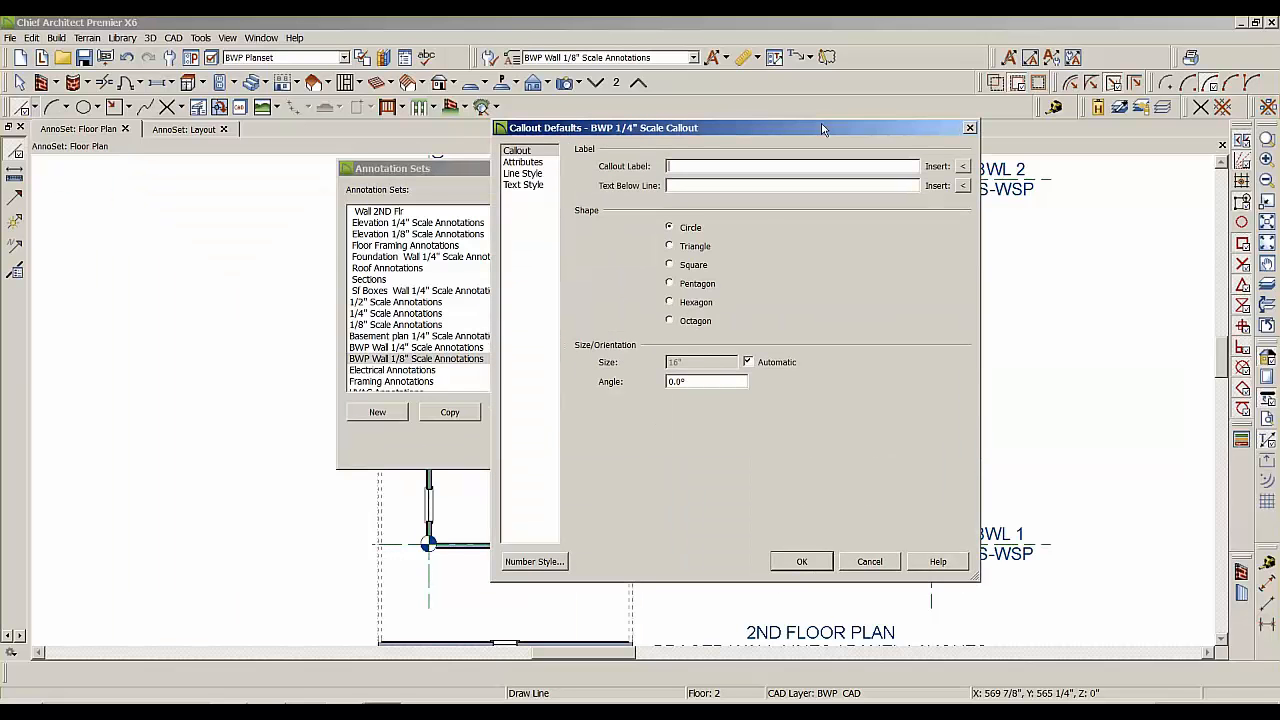
left_click(523, 173)
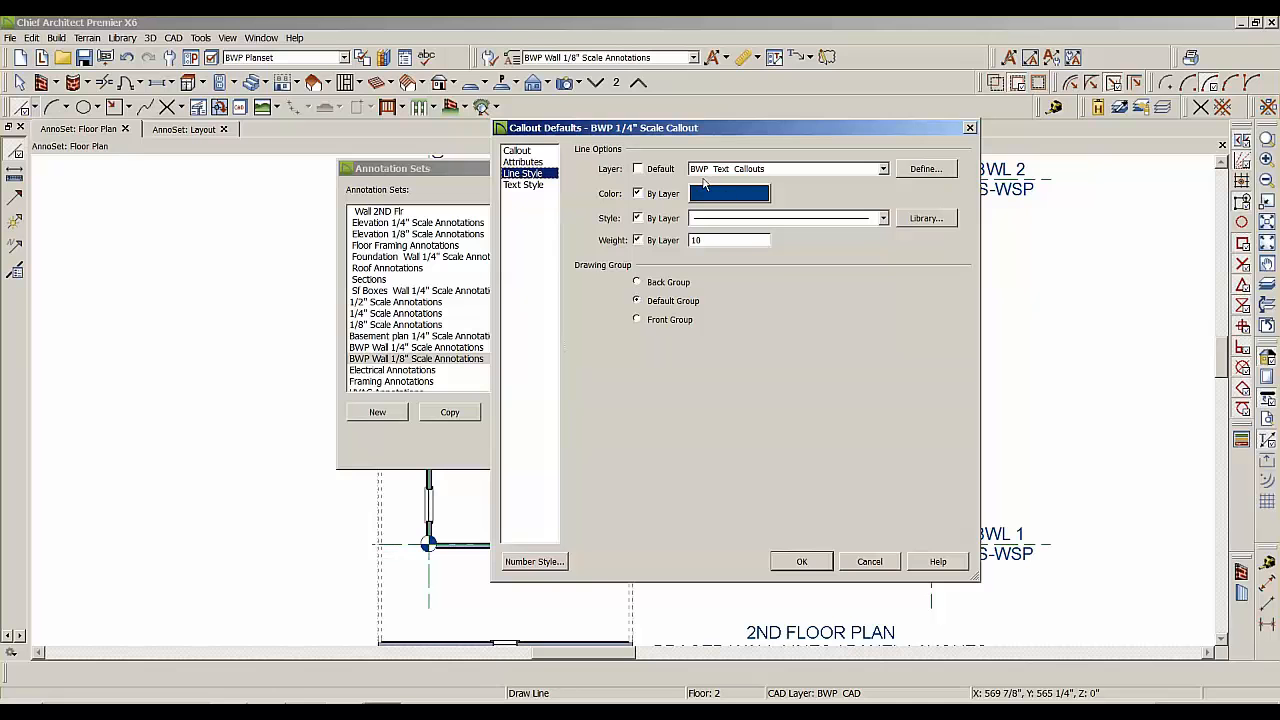
left_click(867, 566)
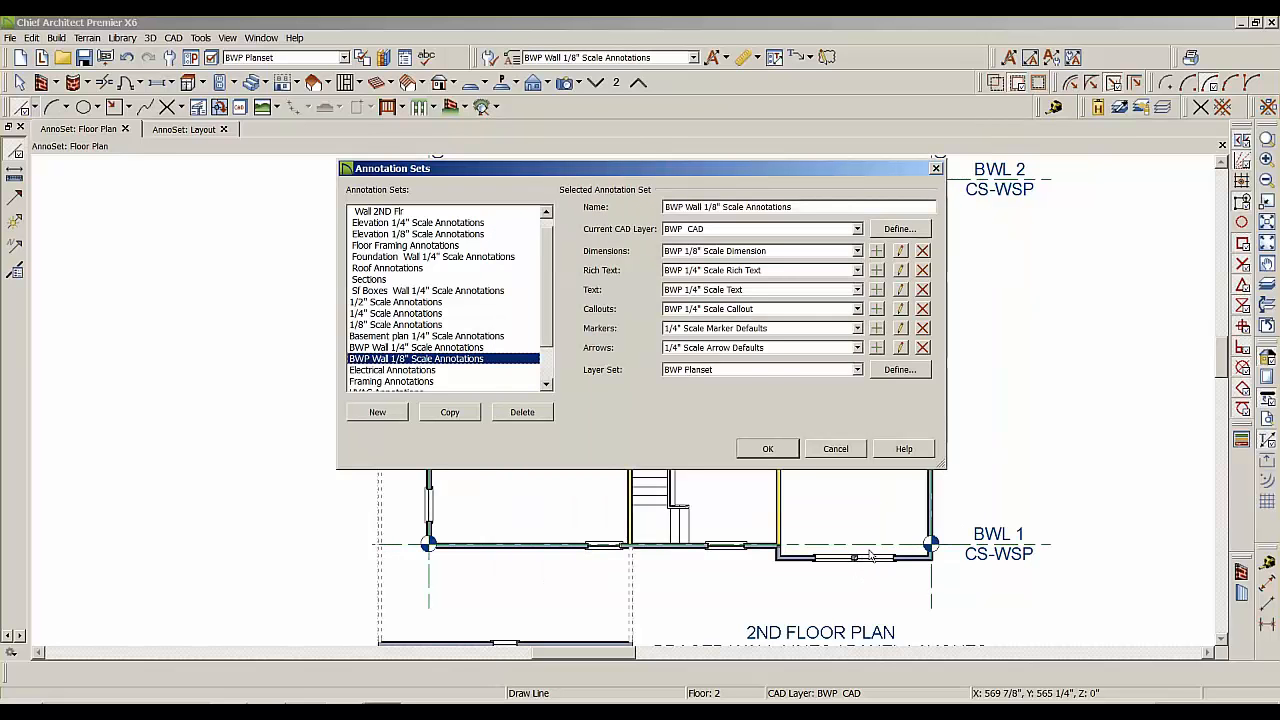
Check the 1/4" Scale Arrow Defaults and the set's layer set assignment, and close the annotation set definitions without saving.
left_click(900, 348)
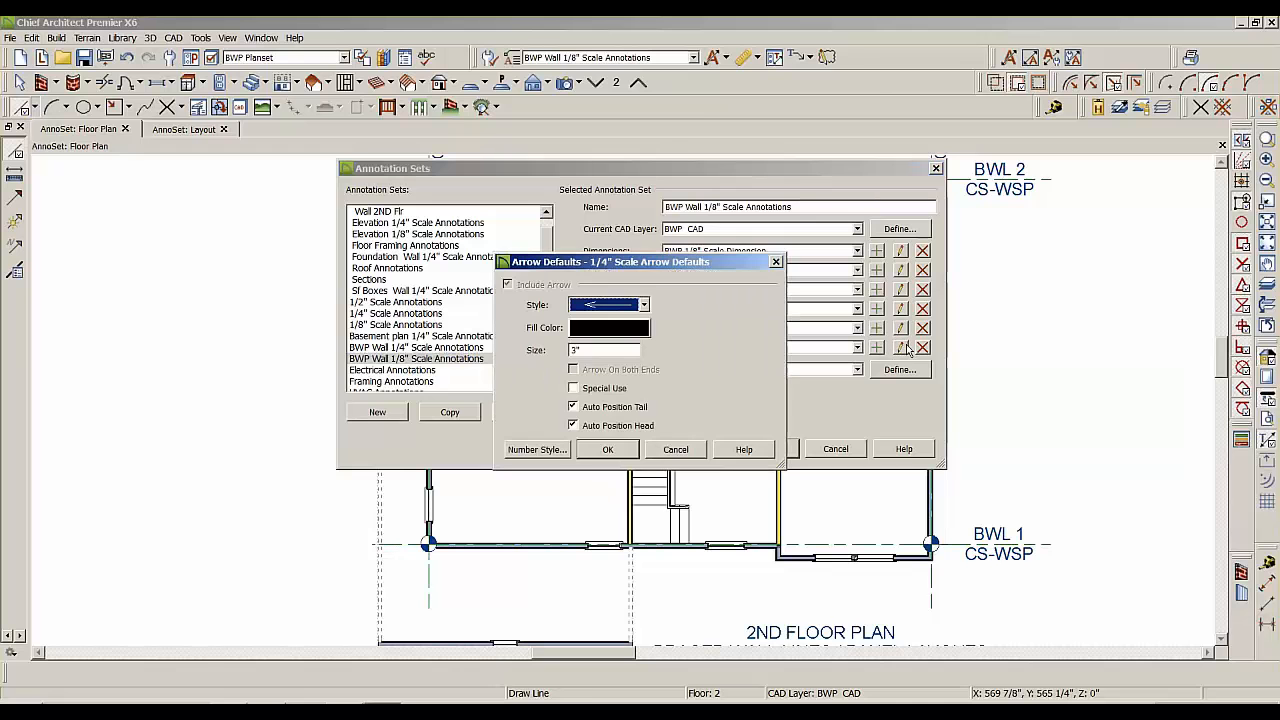
left_click(675, 449)
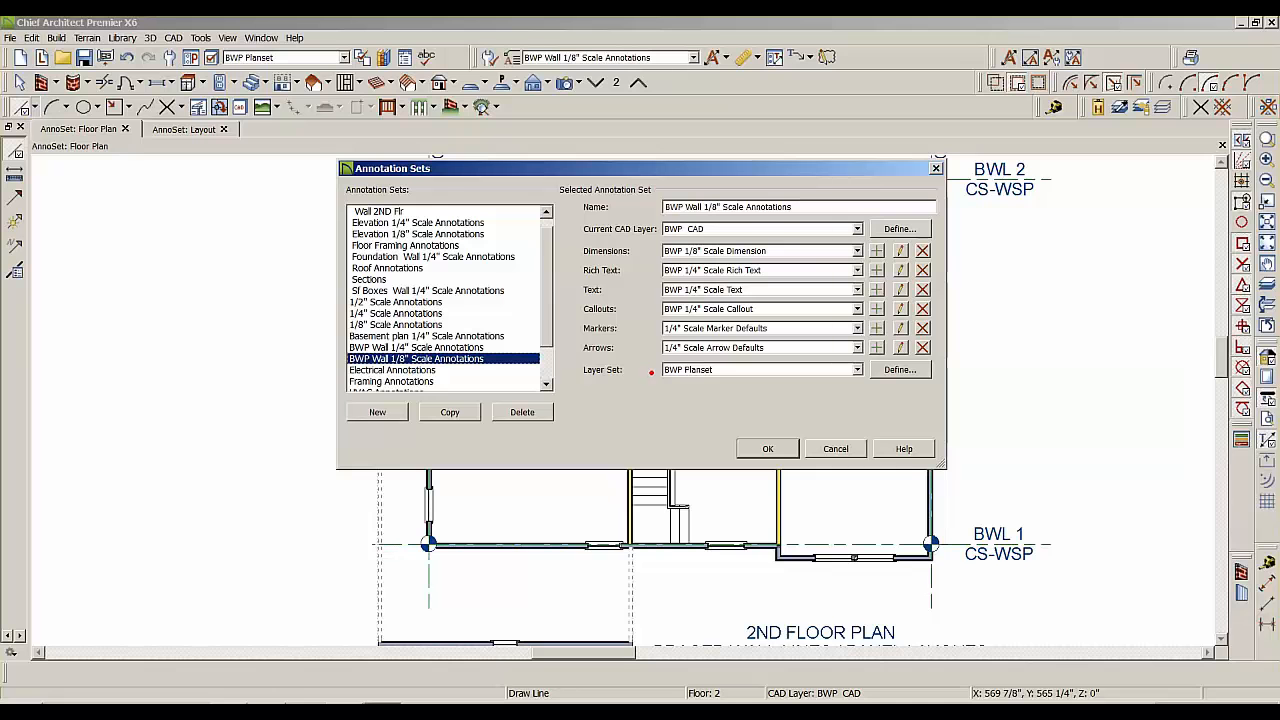
mouse_move(652, 372)
left_mouse_down()
mouse_move(363, 211)
mouse_move(290, 62)
mouse_move(277, 93)
mouse_move(309, 65)
left_mouse_up()
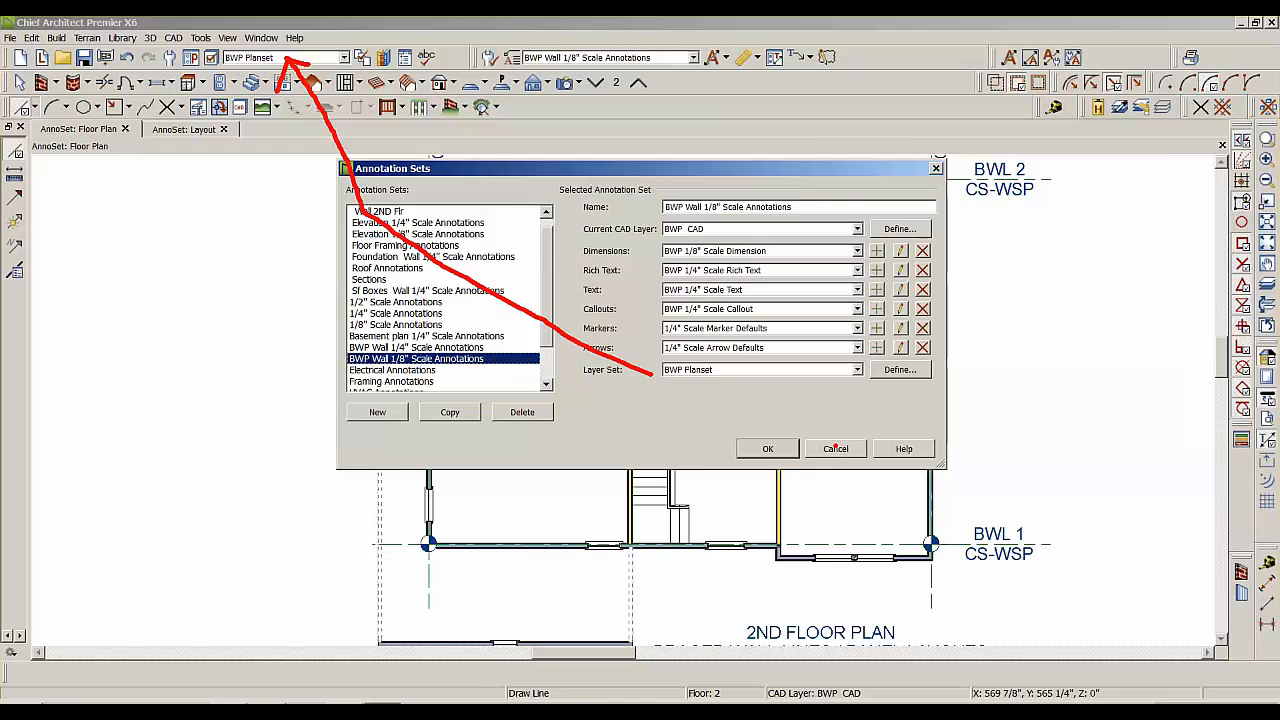
key("Escape")
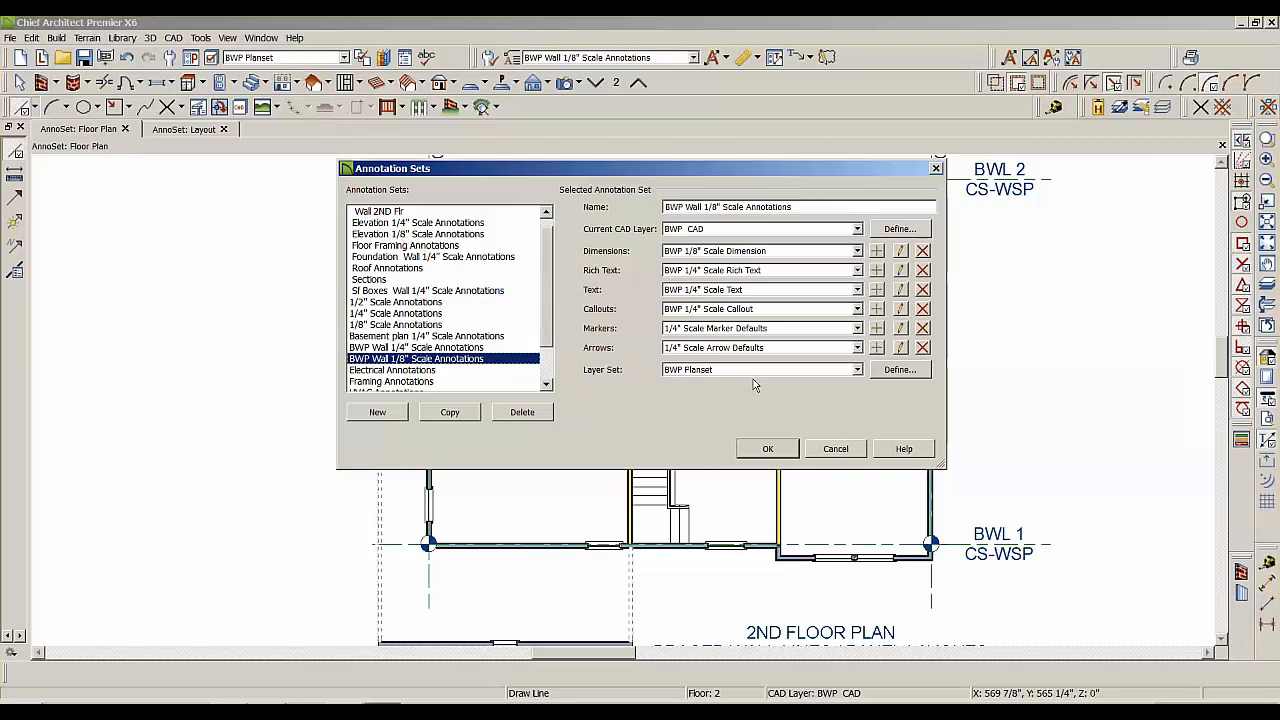
left_click(830, 449)
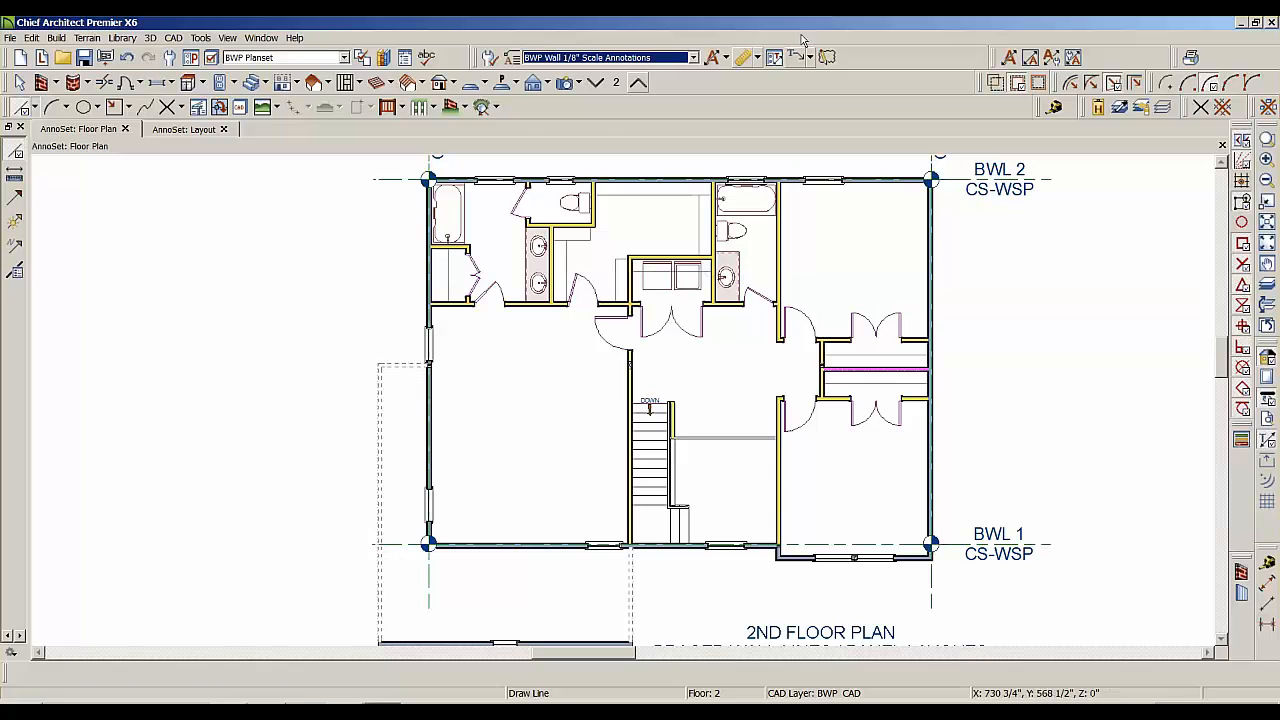
Change the active annotation set to Roof Annotations for the second floor plan.
left_click(694, 58)
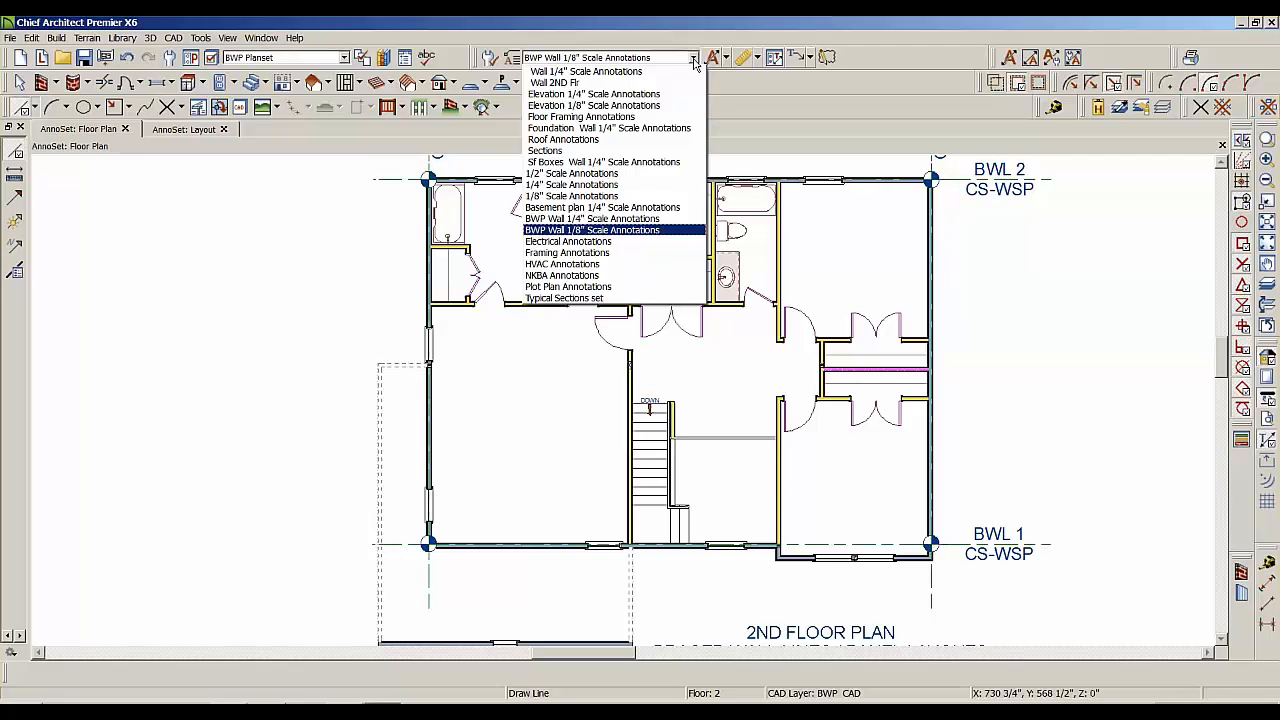
left_click(671, 146)
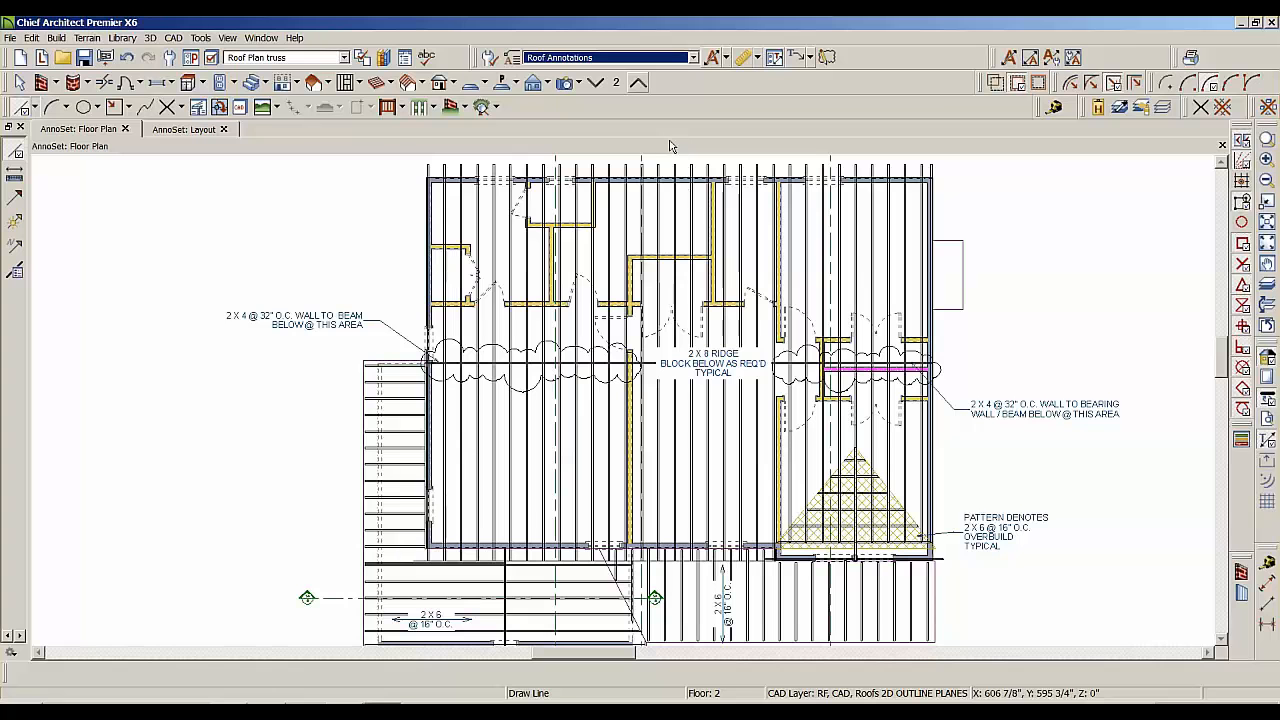